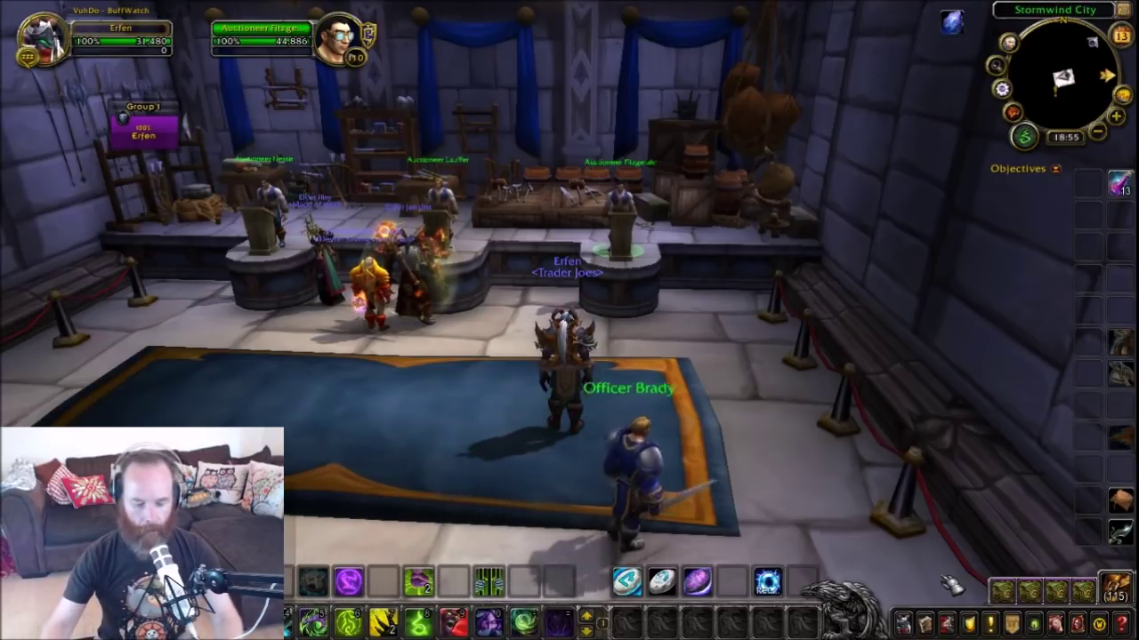
- Open the backpack and view Bear Tartare's TradeSkillMaster price tooltip
key("b")
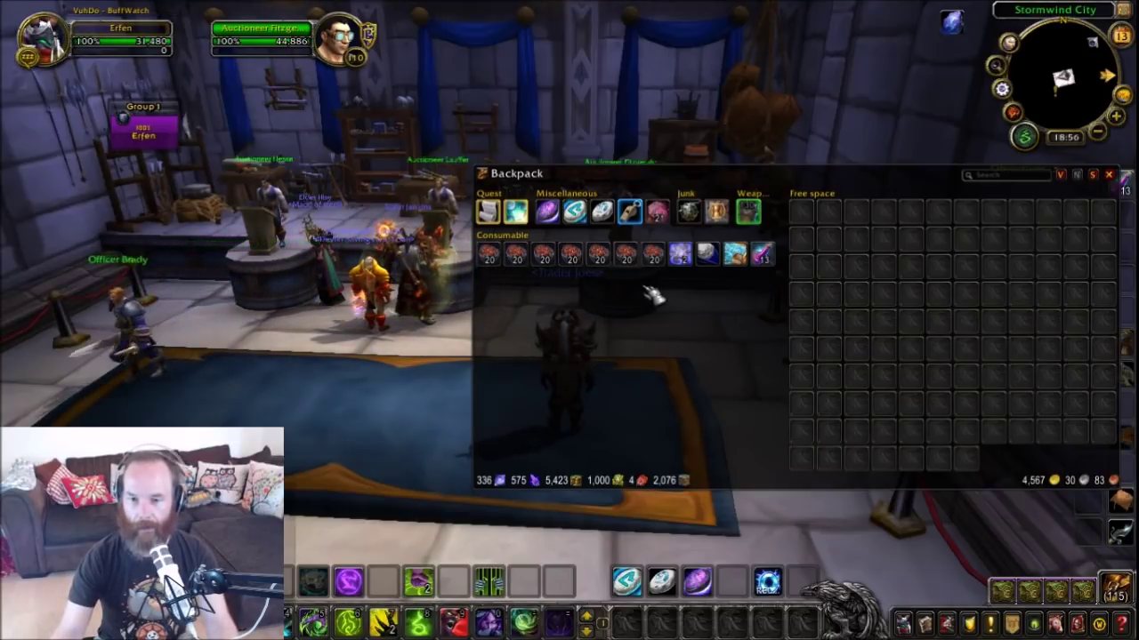
mouse_move(622, 258)
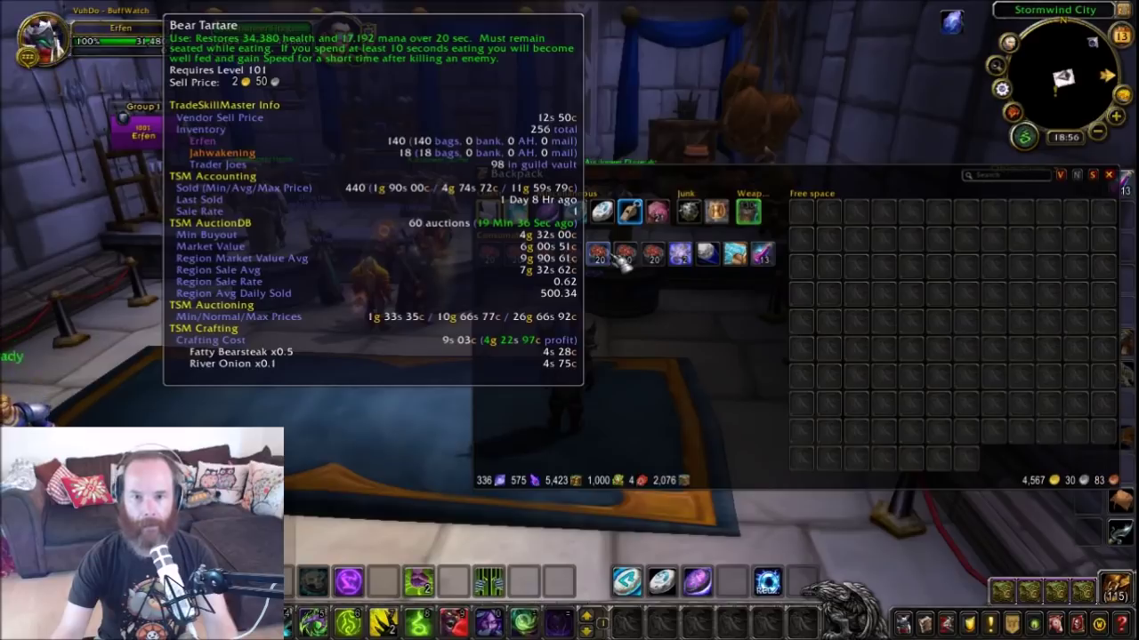
- Move the backpack to the upper left and select the Cooking group in TSM Groups
left_click_drag(767, 185, 319, 106)
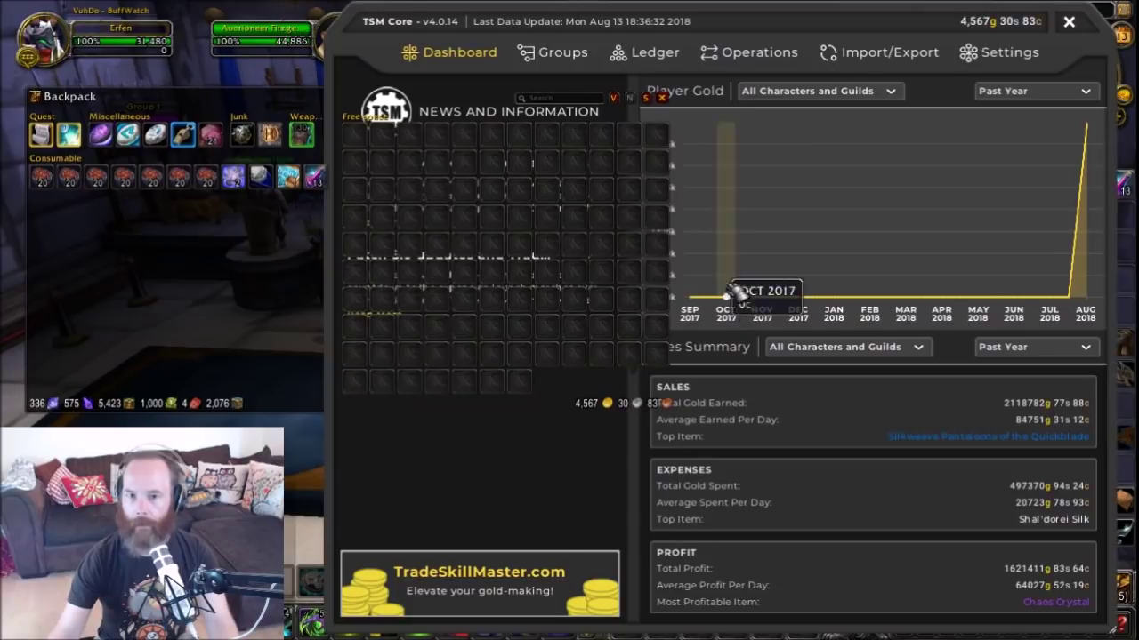
left_click(560, 55)
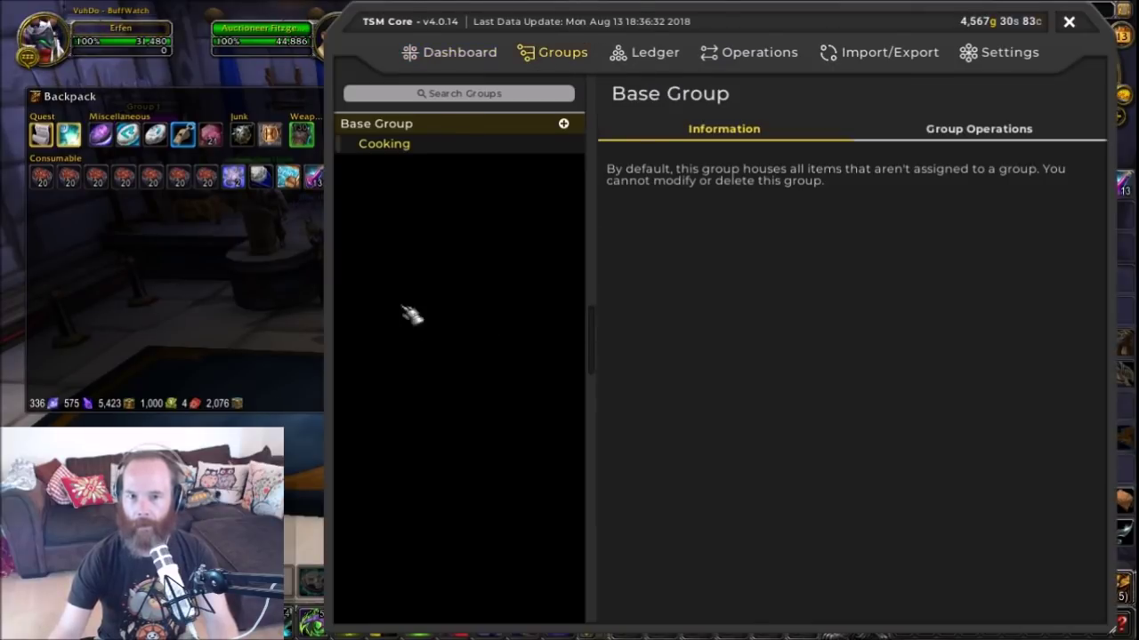
left_click(391, 144)
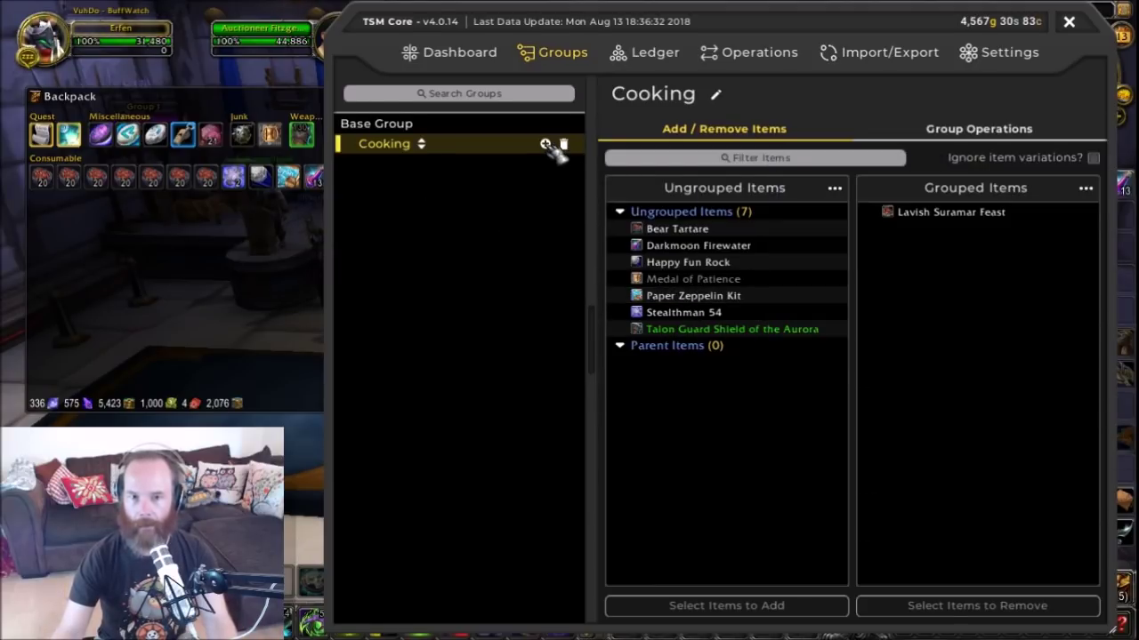
left_click(546, 144)
- Name the new Cooking subgroup 'Bear tartare' and add the Bear Tartare item to it
left_click(743, 95)
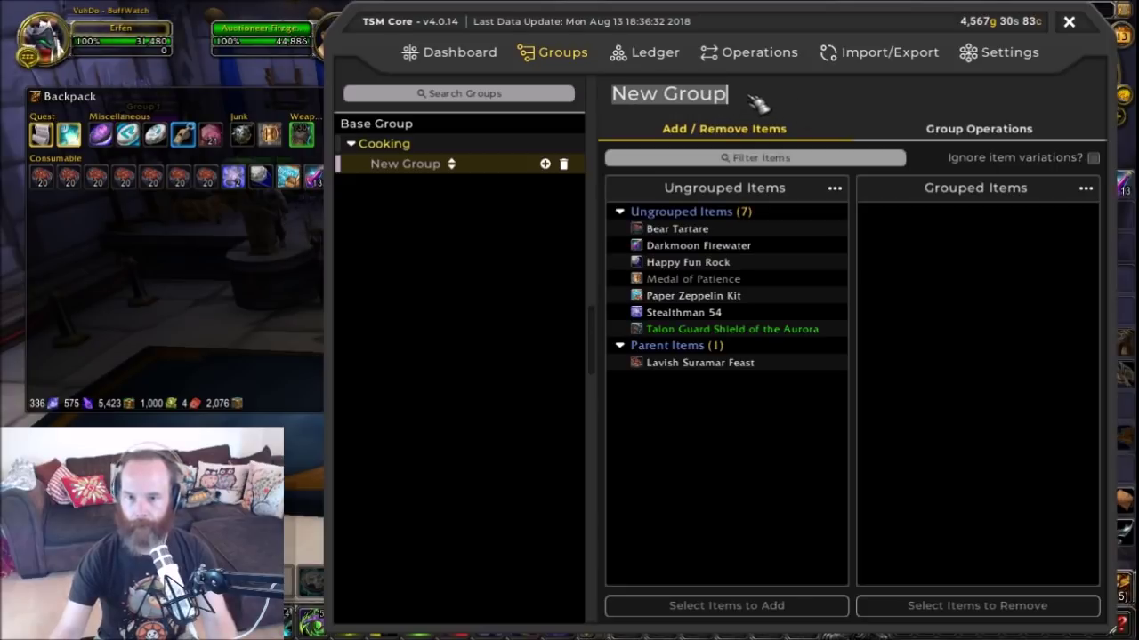
type("Bear t")
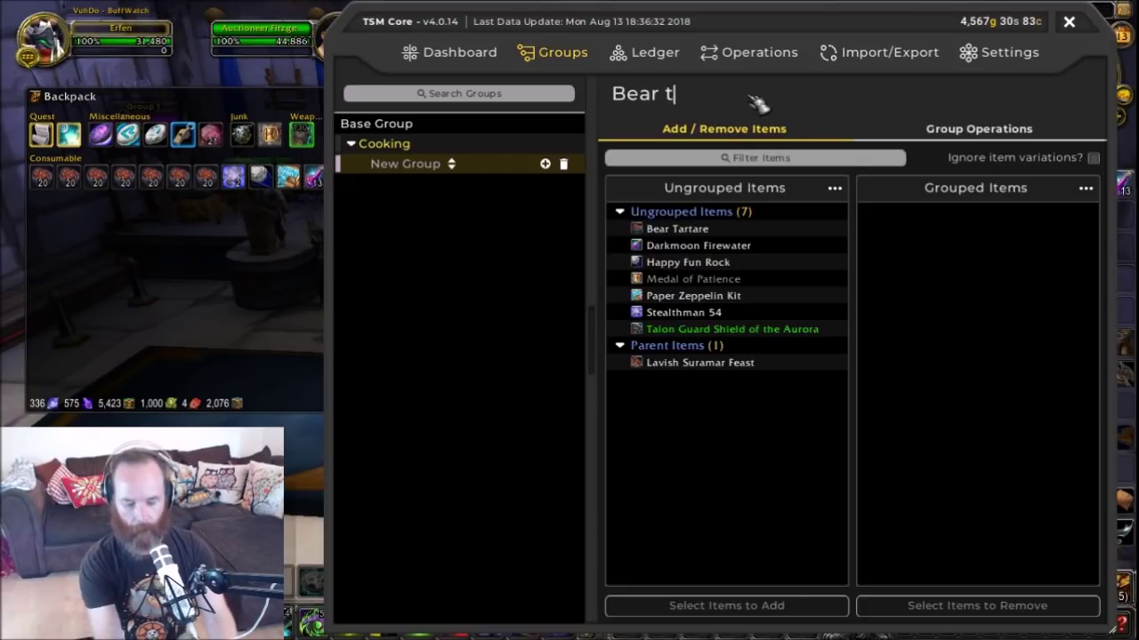
type("artare")
key("Return")
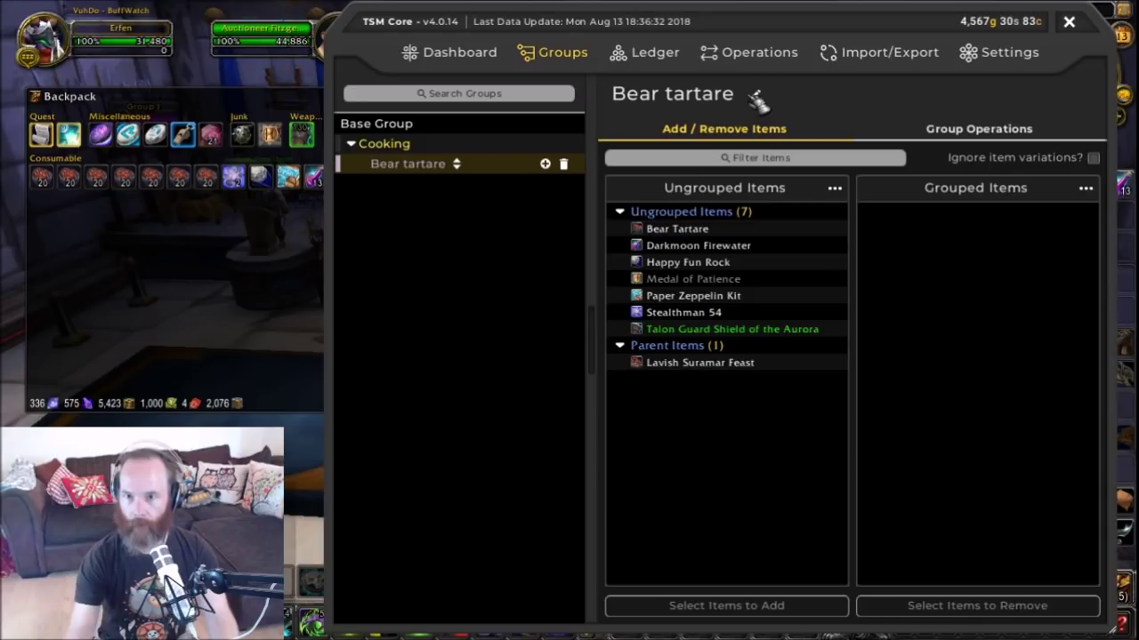
left_click(696, 230)
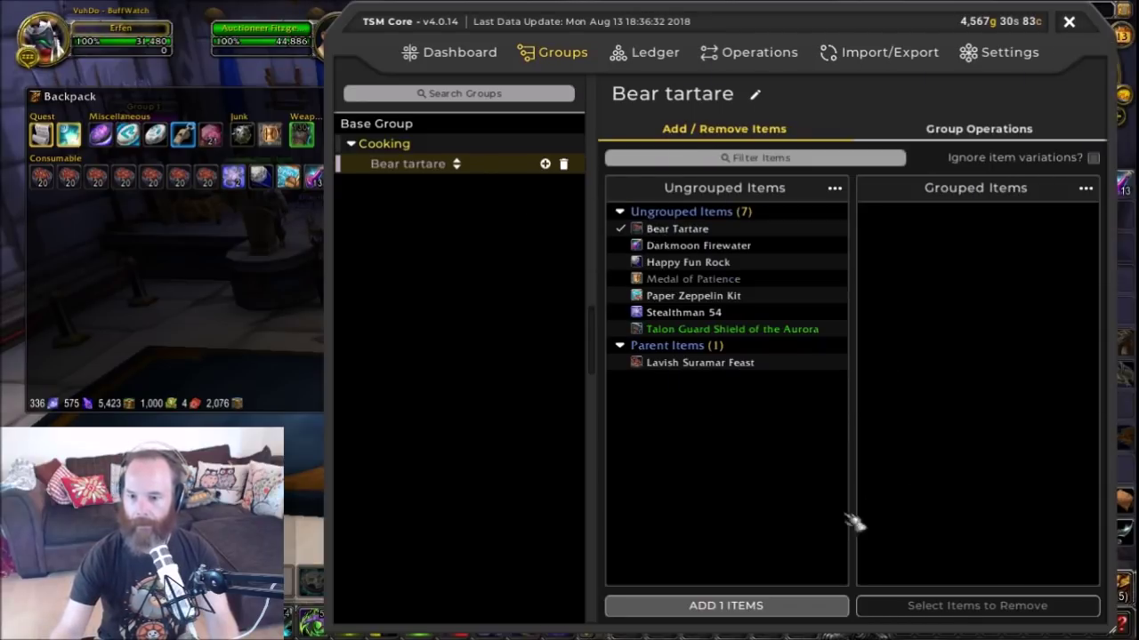
left_click(773, 608)
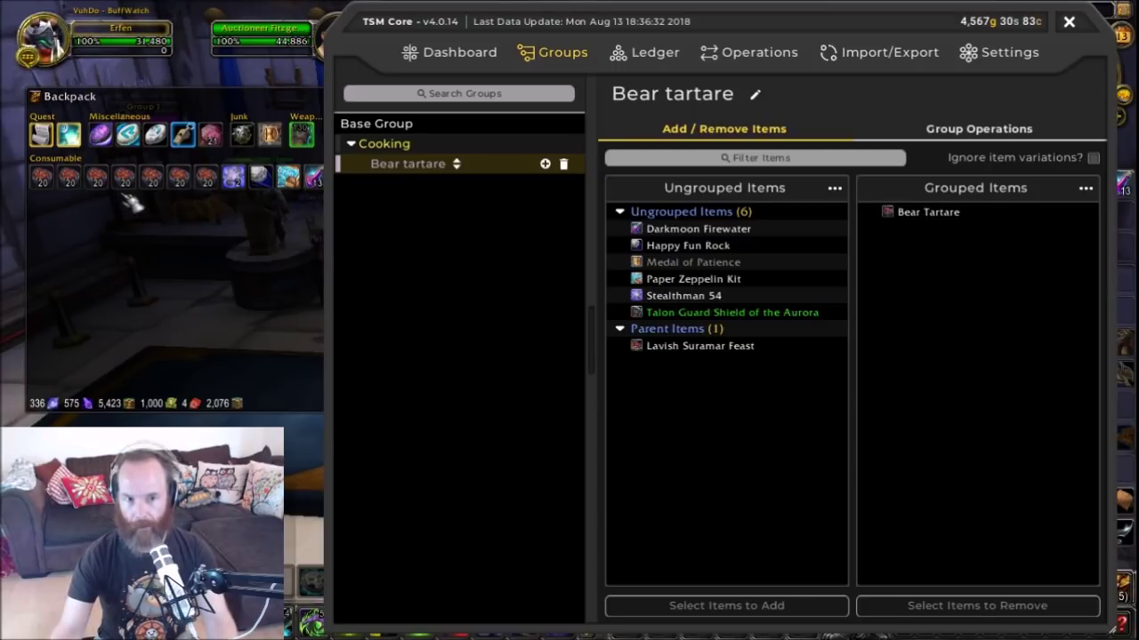
- Override the group's Auctioning operations with a new operation named 'Bear Tartare x 20'
left_click(977, 133)
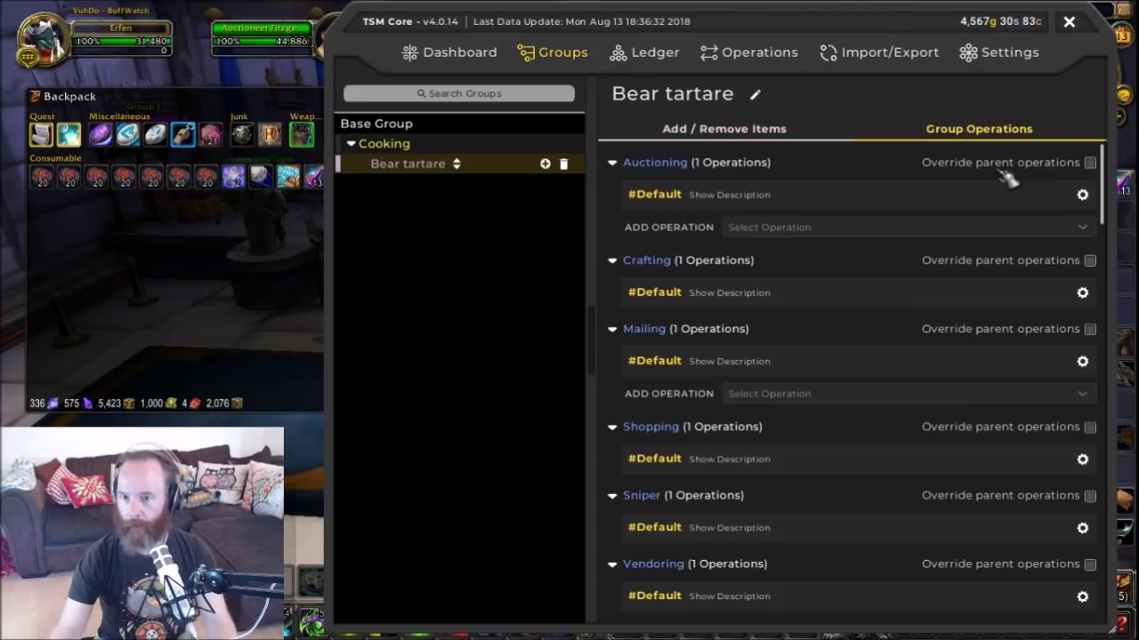
left_click(1089, 163)
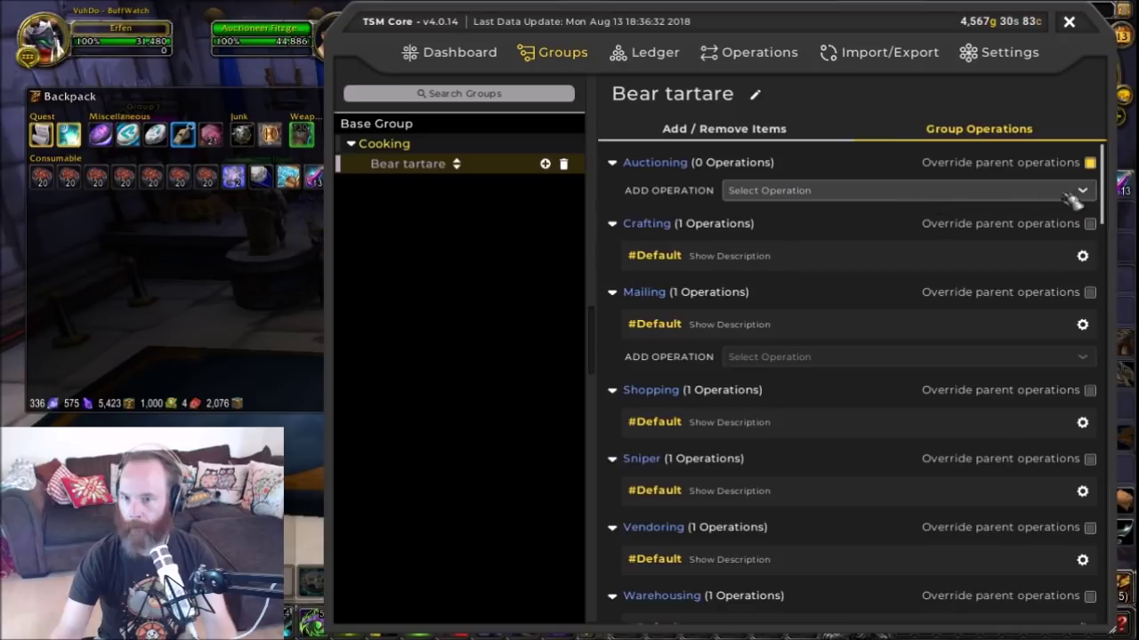
left_click(1083, 191)
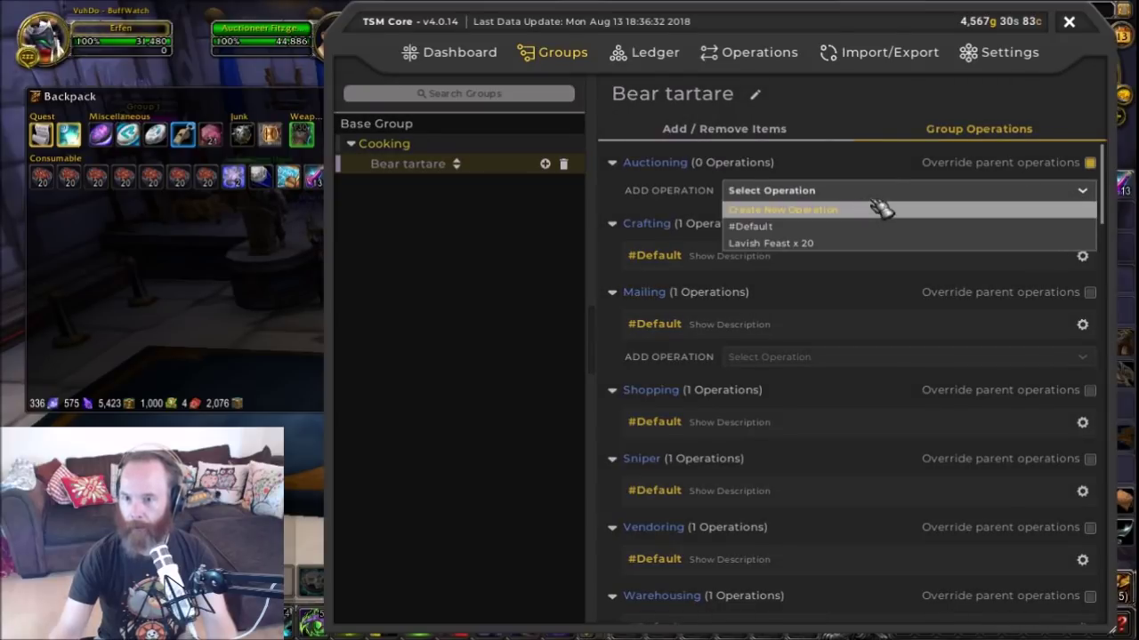
left_click(827, 211)
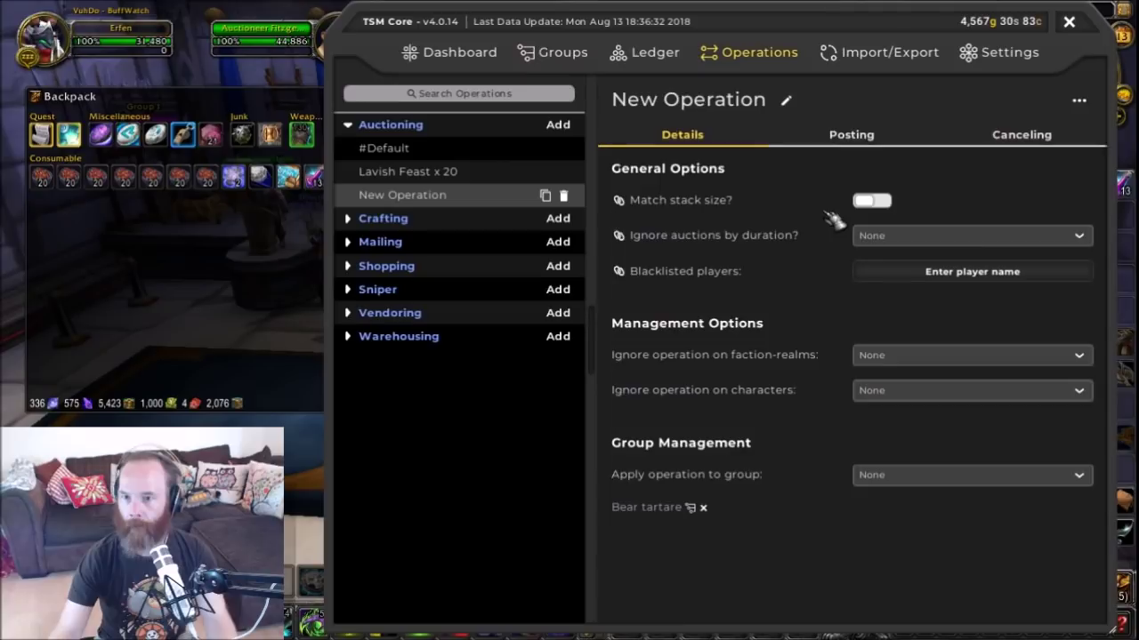
left_click(786, 102)
type("B")
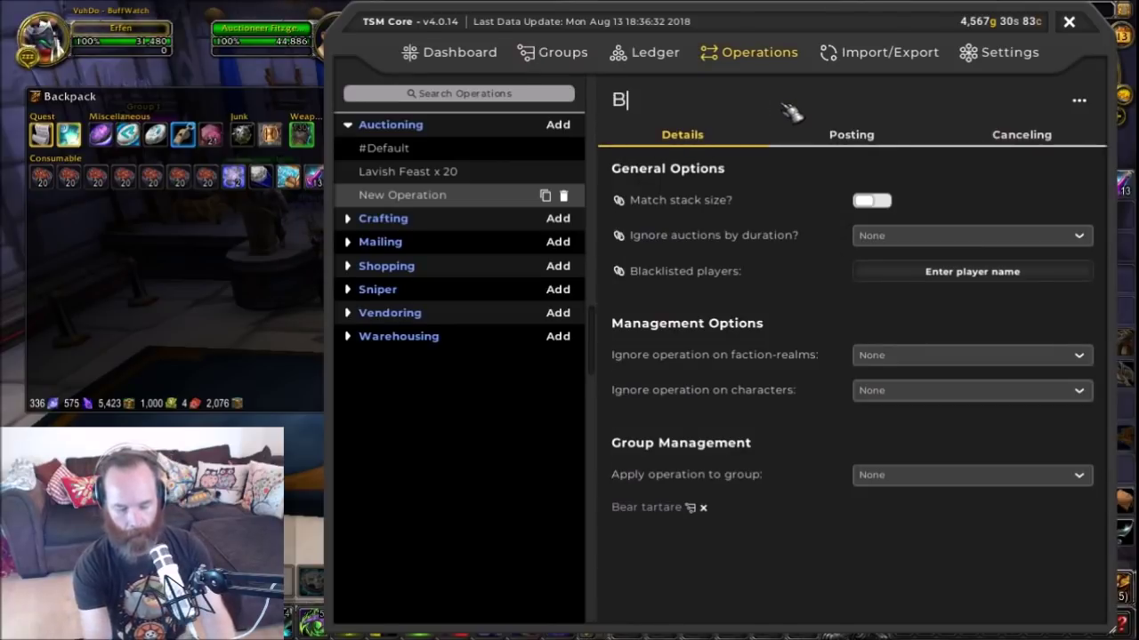
type("ear Tartare x 20")
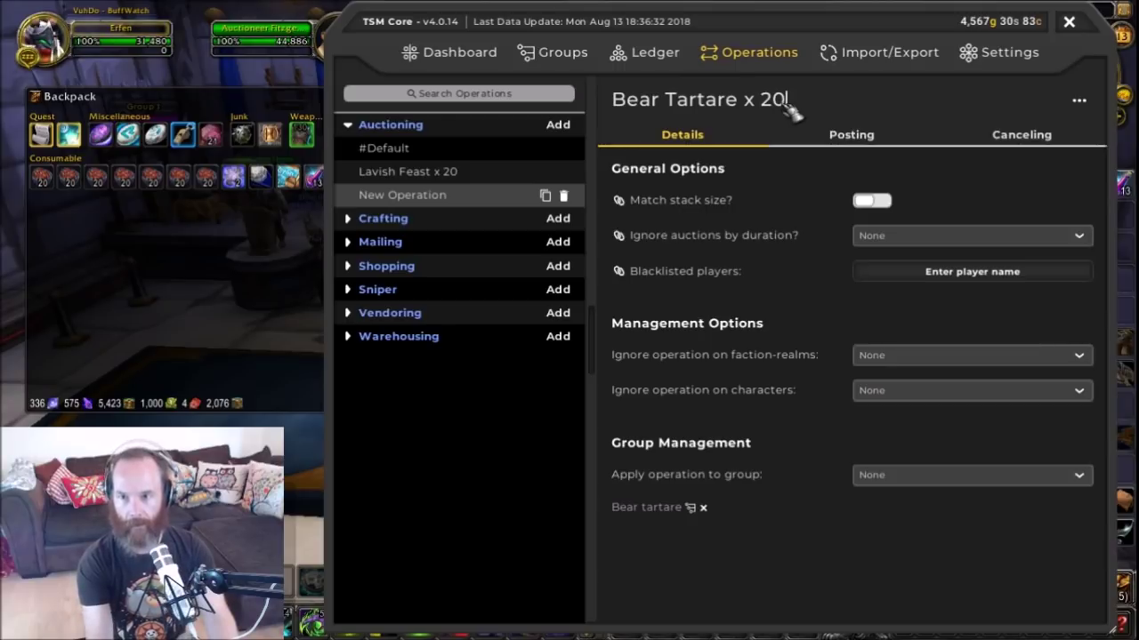
key("Return")
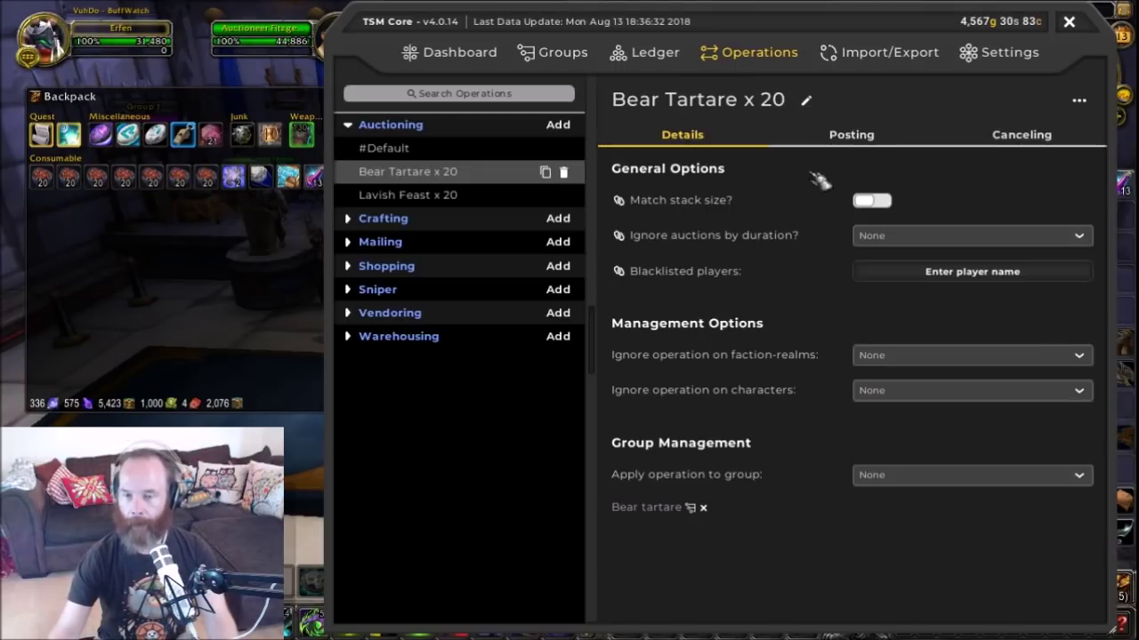
- Set Bear Tartare x 20 to 48-hour auctions, post cap 4, stack size 20, and review pricing
left_click(851, 138)
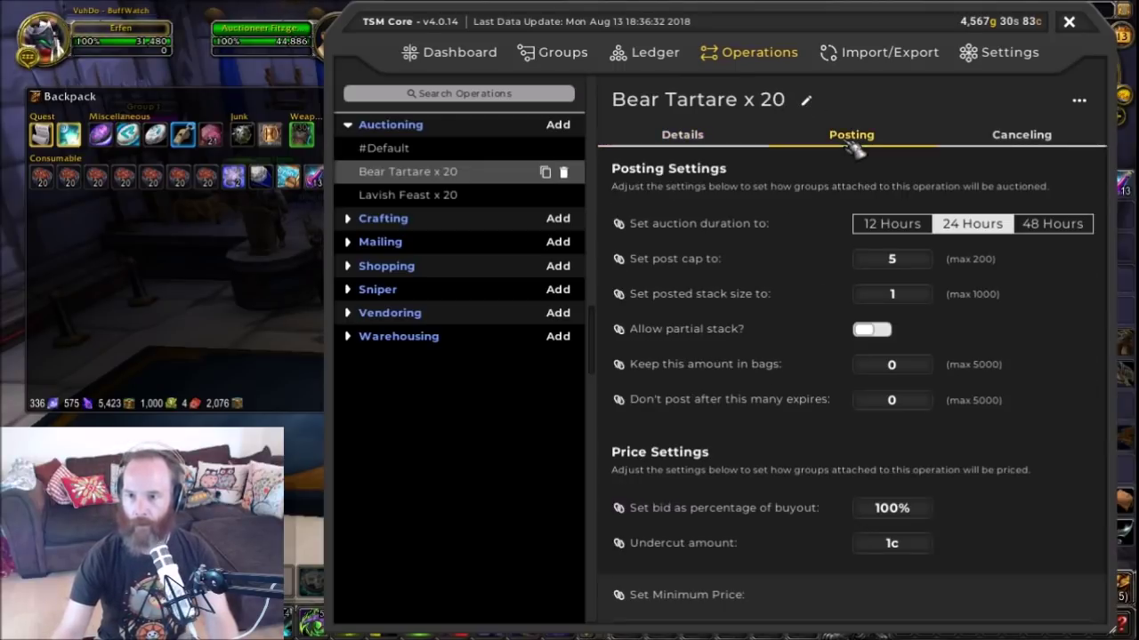
left_click(1049, 223)
scroll(1014, 301, "down", 1)
scroll(1017, 297, "up", 1)
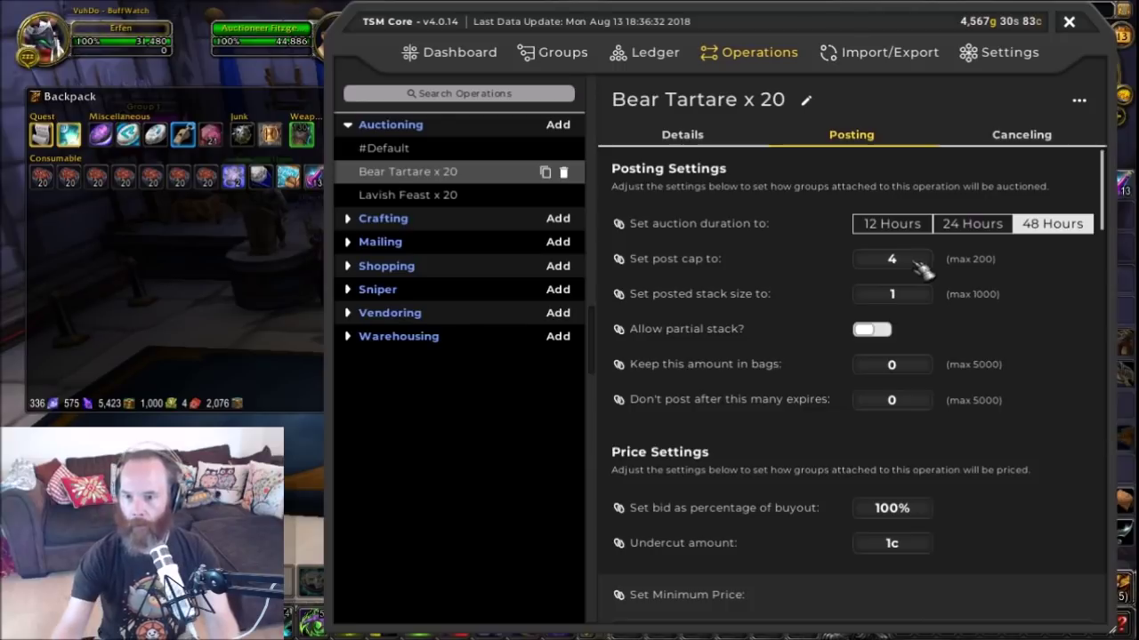
left_click(912, 302)
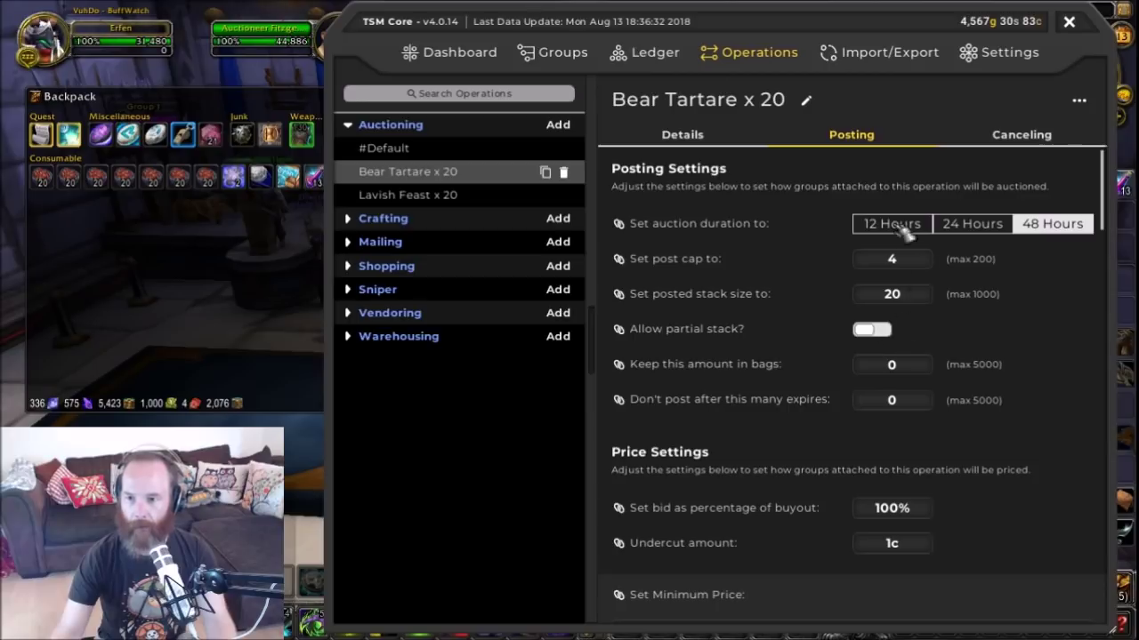
scroll(941, 353, "down", 4)
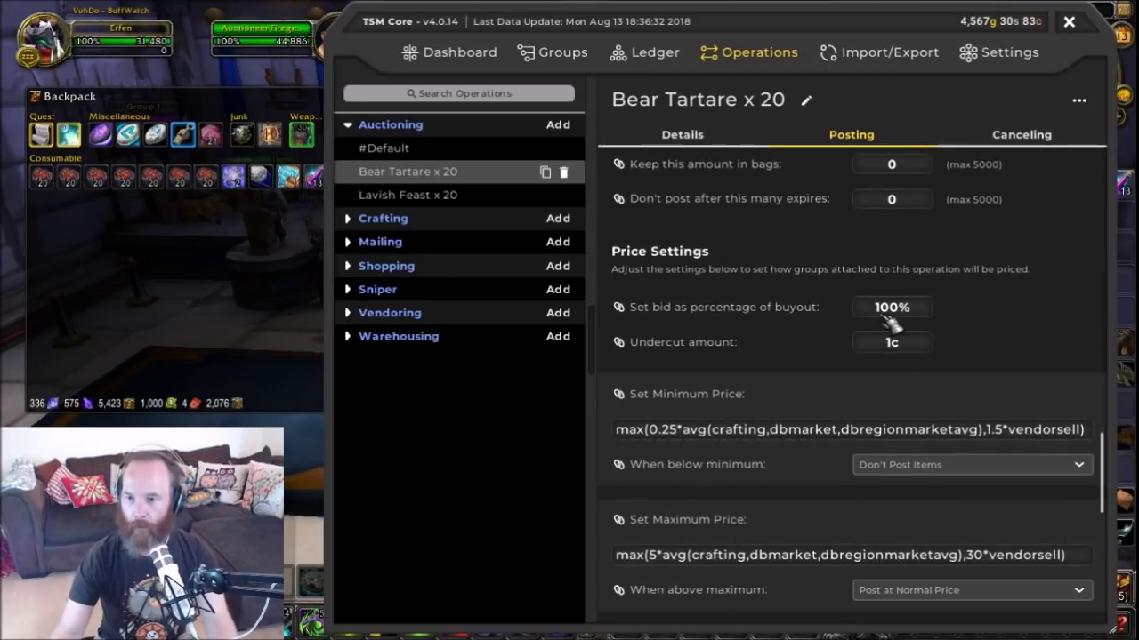
scroll(791, 464, "down", 2)
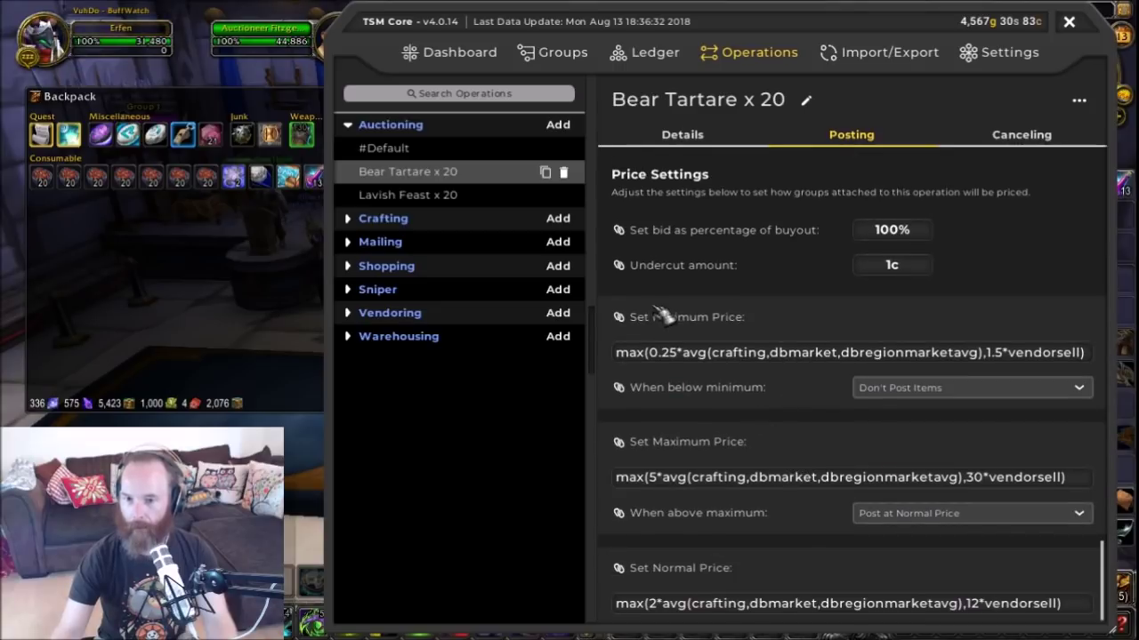
mouse_move(130, 188)
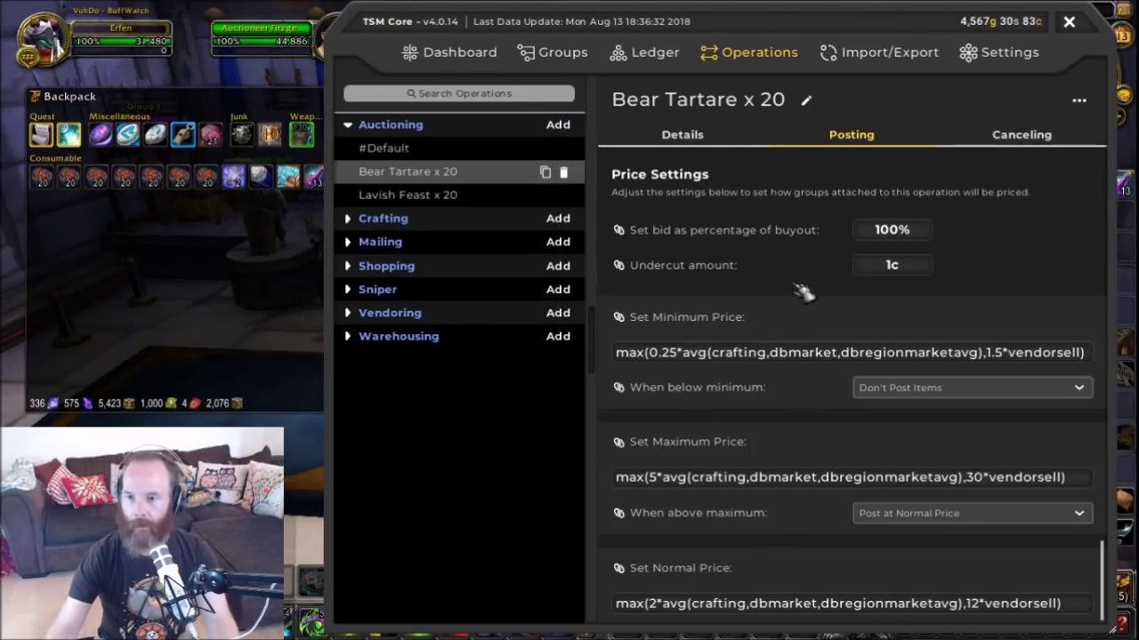
scroll(807, 457, "up", 4)
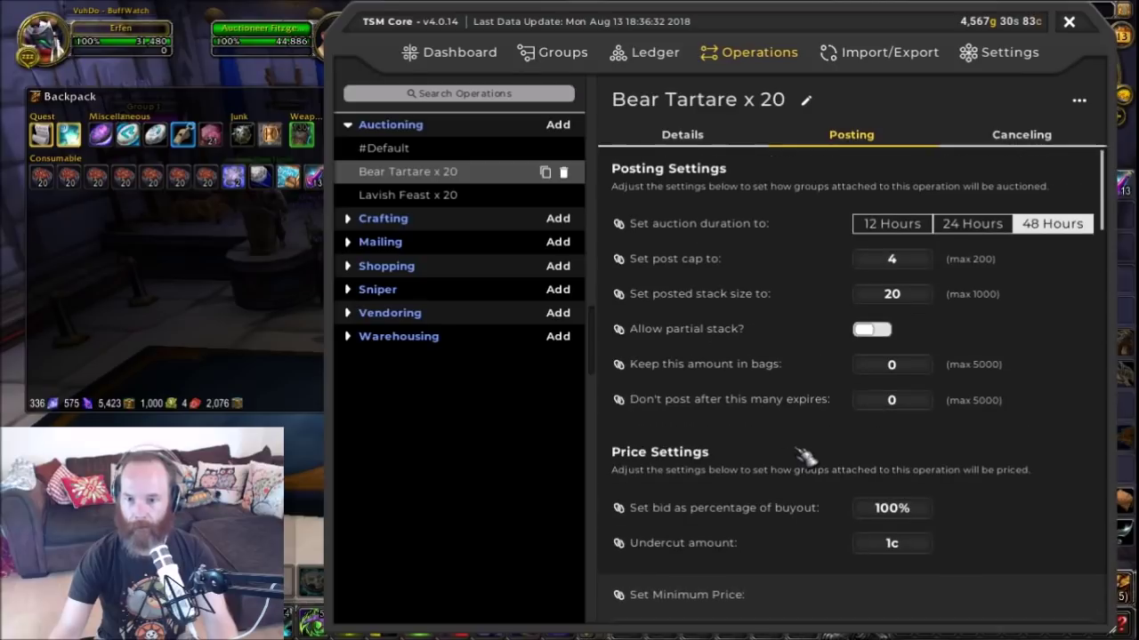
- Verify the Bear tartare group's Auctioning operation is Bear Tartare x 20, then return to Operations
left_click(563, 51)
left_click(415, 165)
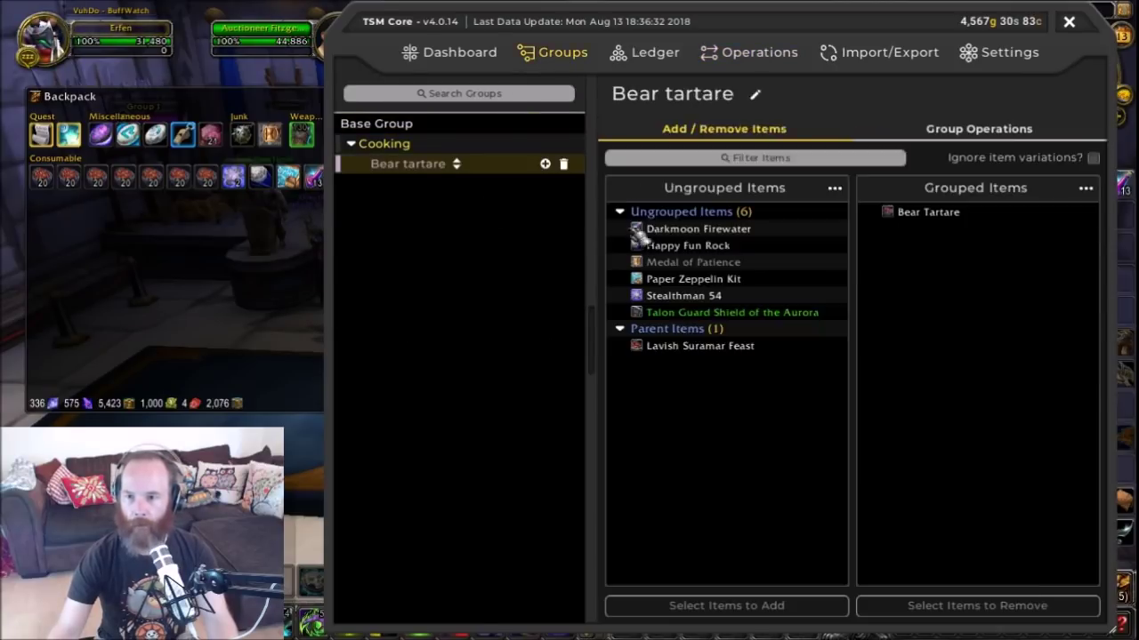
left_click(970, 130)
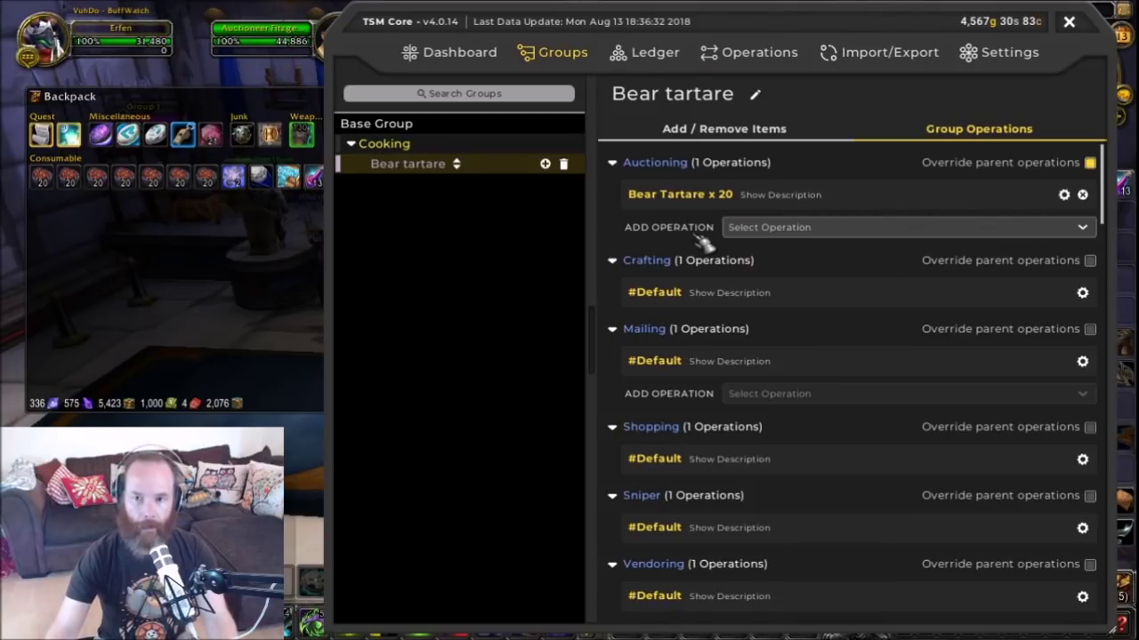
left_click(758, 55)
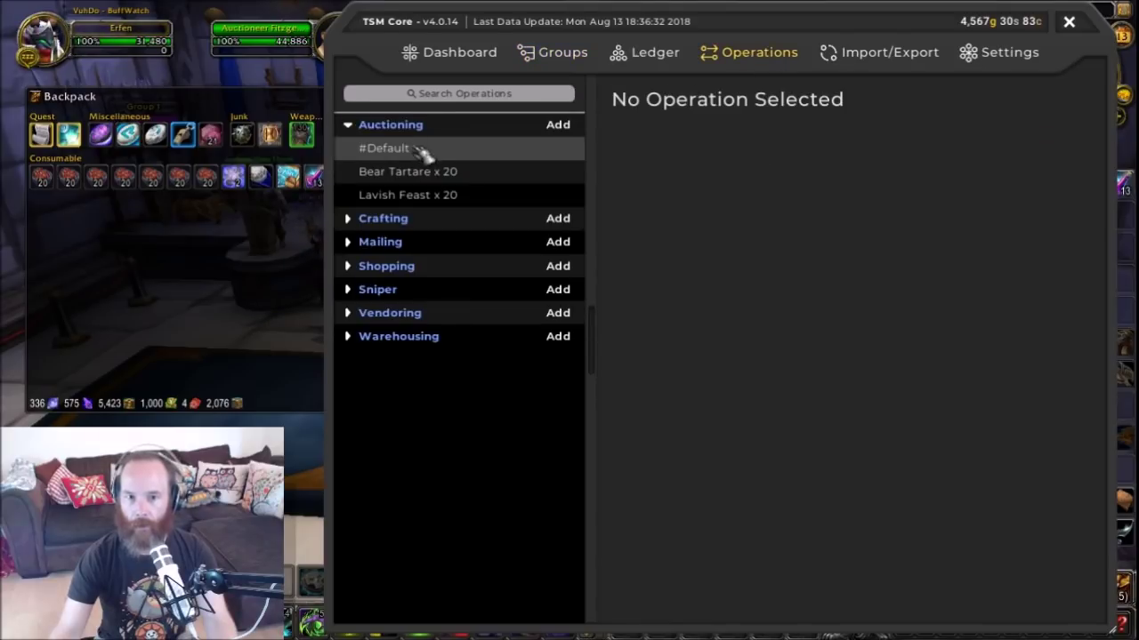
- Make two copies of Bear Tartare x 20 and rename the first 'Bear Tartare x 10'
left_click(421, 178)
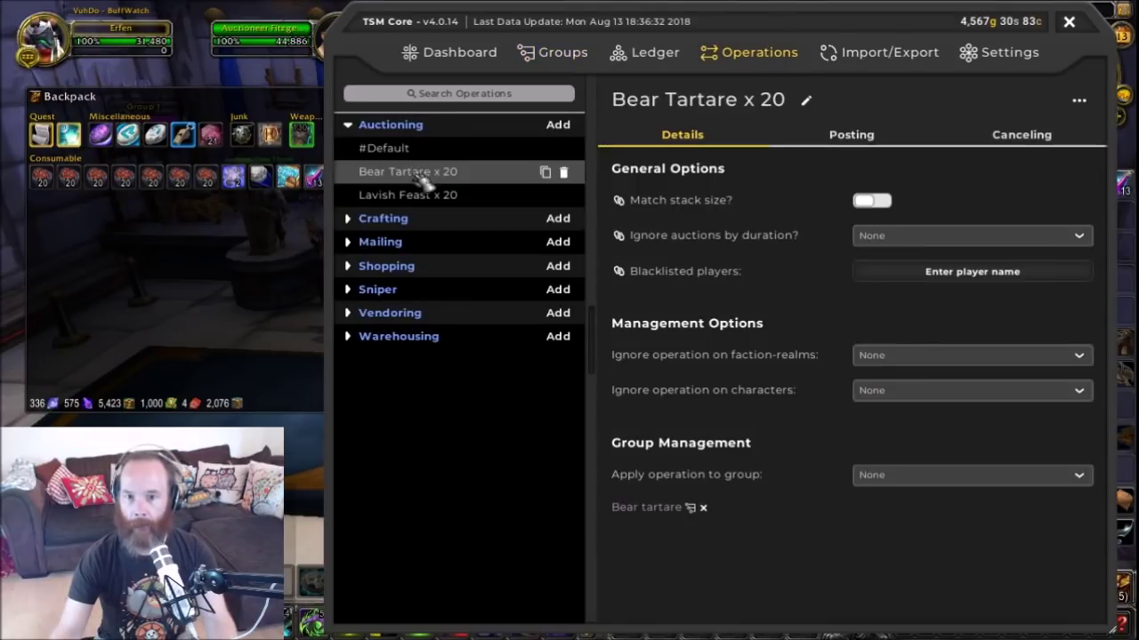
left_click(545, 172)
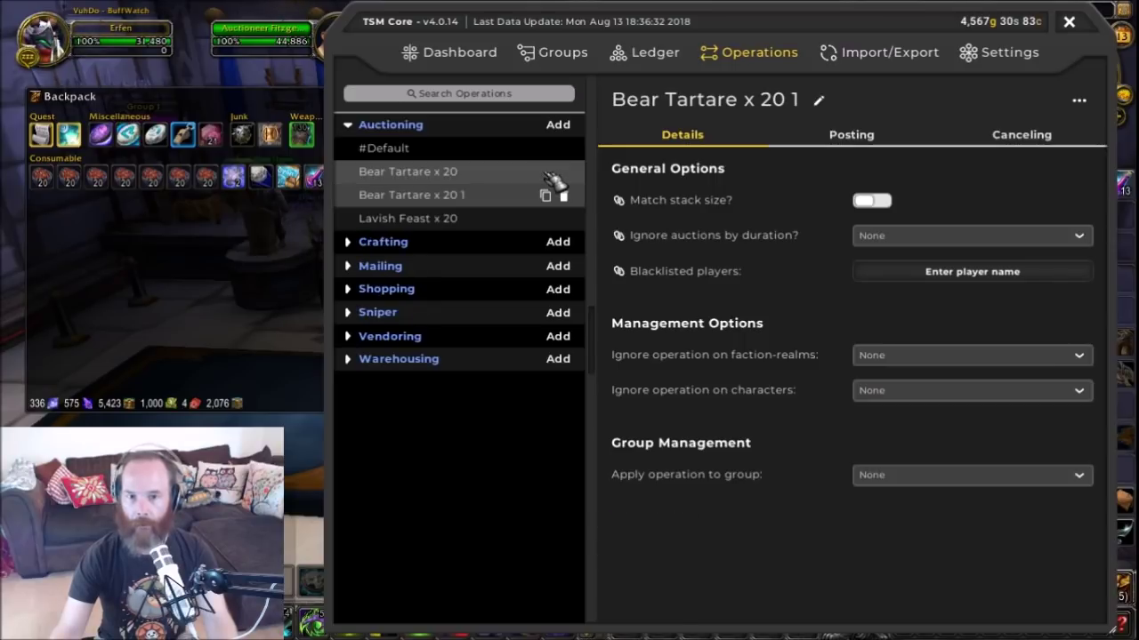
left_click(546, 195)
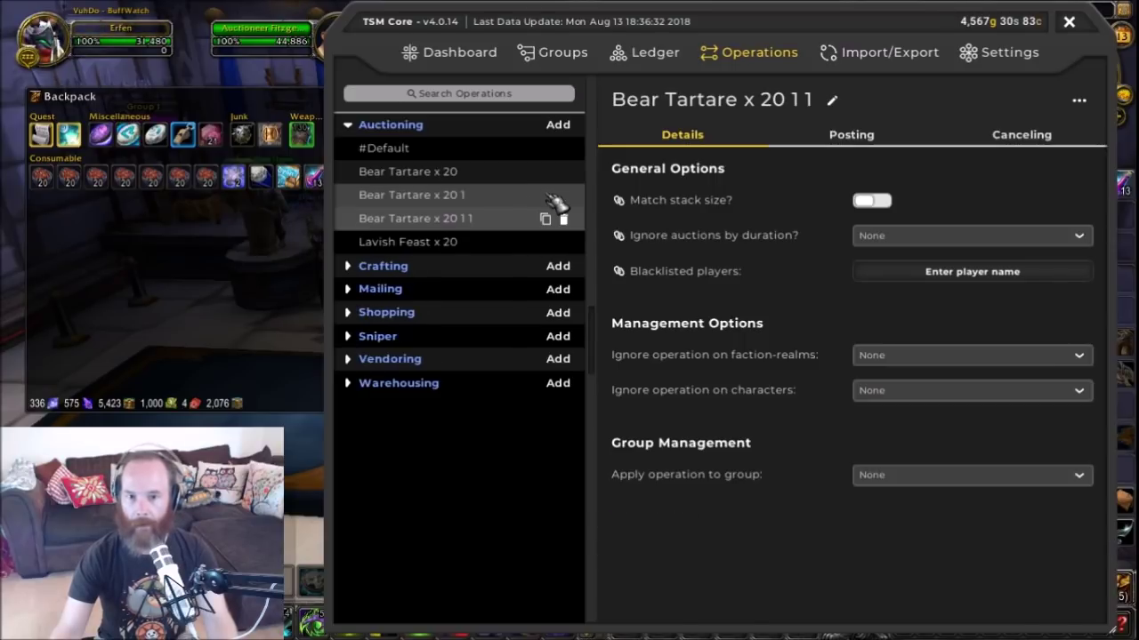
left_click(552, 195)
left_click(818, 100)
type("Bear Tartare x 10")
key("Return")
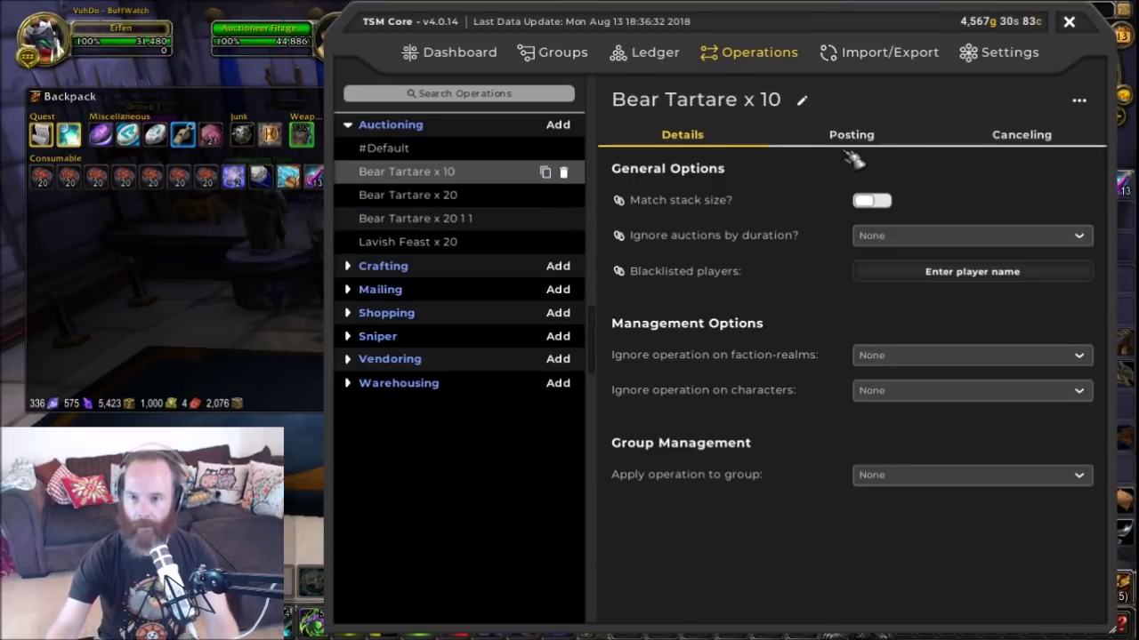
- Rename the second copy 'Bear Tartare x 05' and review the x 20, x 10 and x 05 operations
left_click(443, 229)
left_click(832, 100)
key("BackSpace")
key("BackSpace")
key("BackSpace")
key("BackSpace")
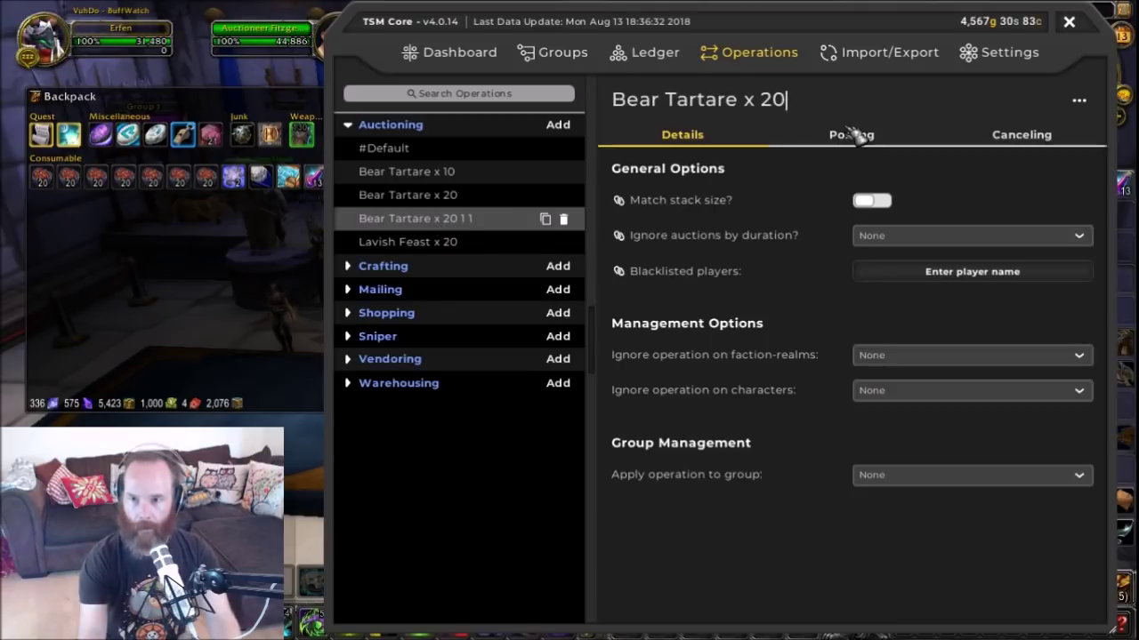
type("0")
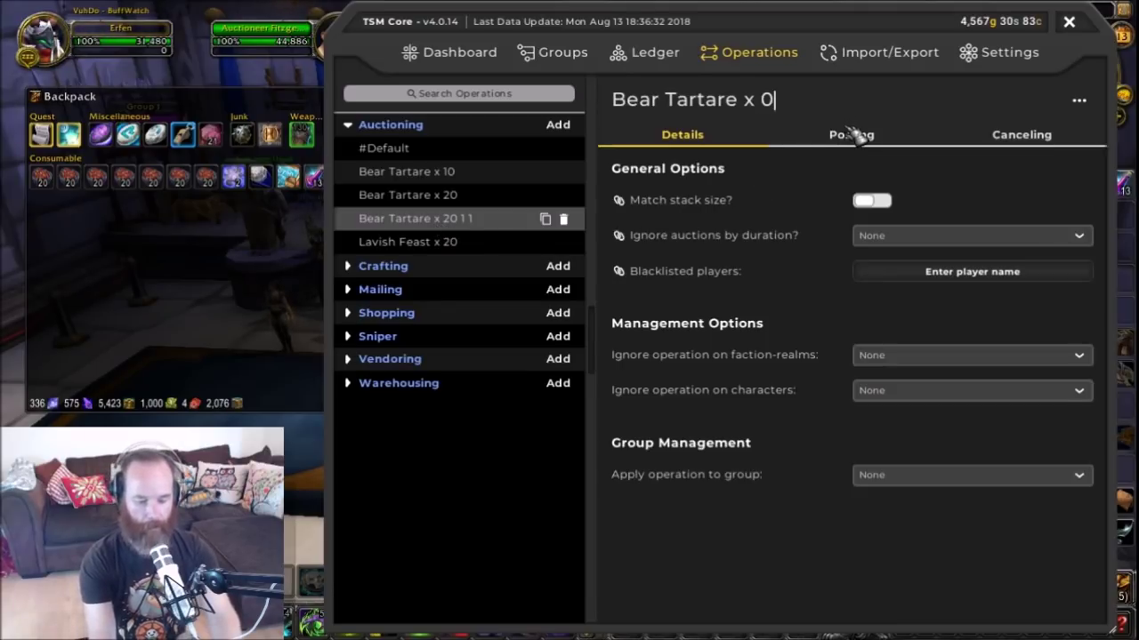
left_click(445, 218)
left_click(449, 196)
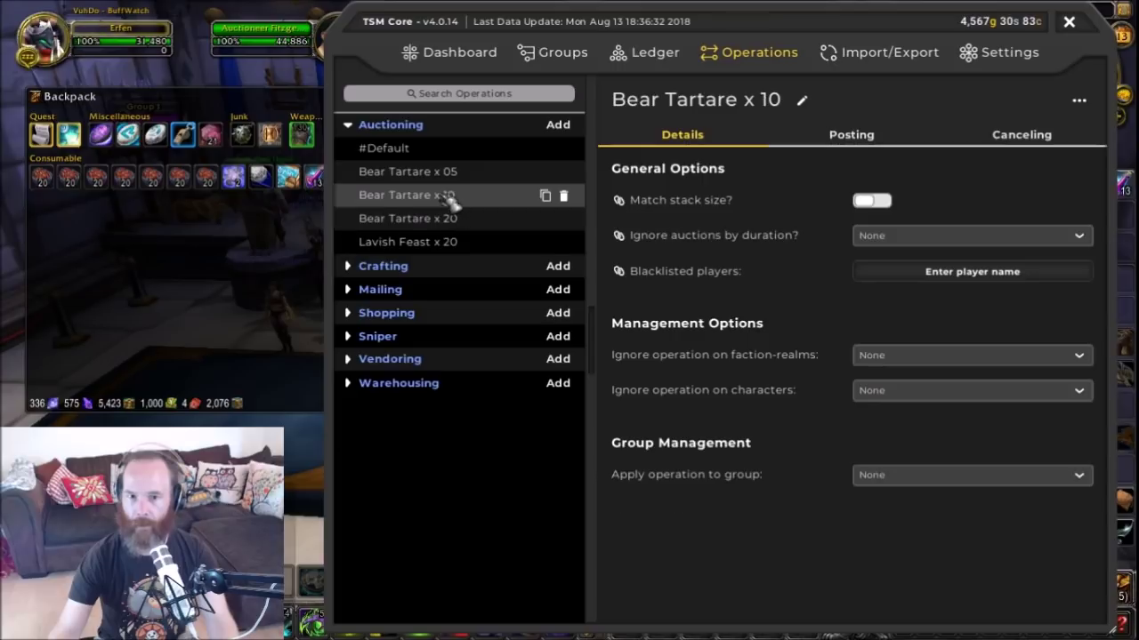
left_click(444, 172)
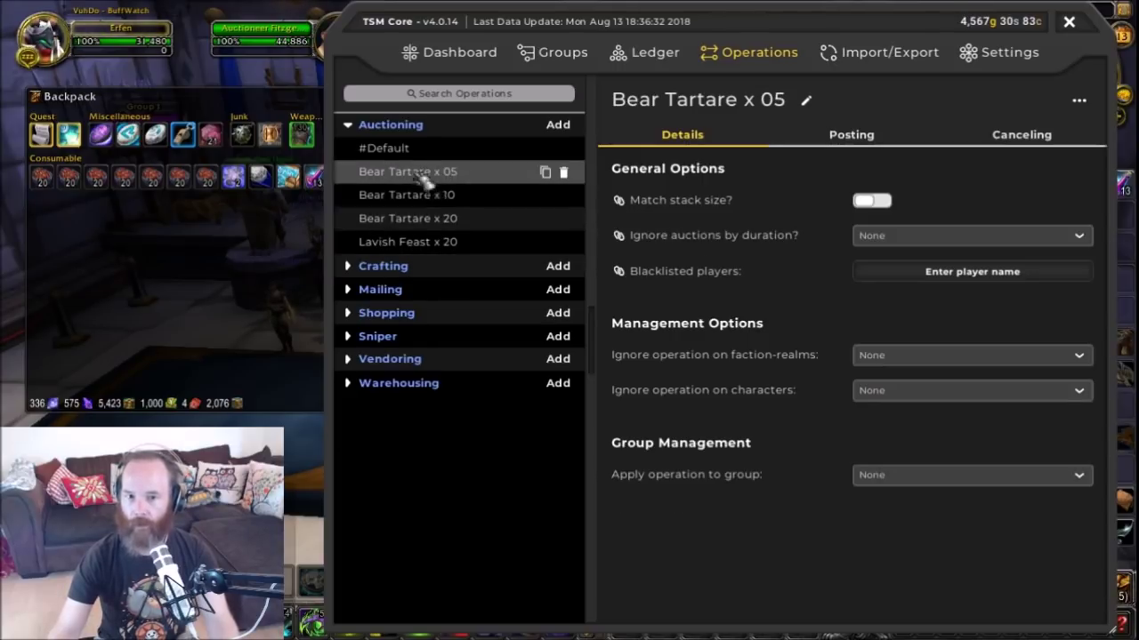
left_click(423, 199)
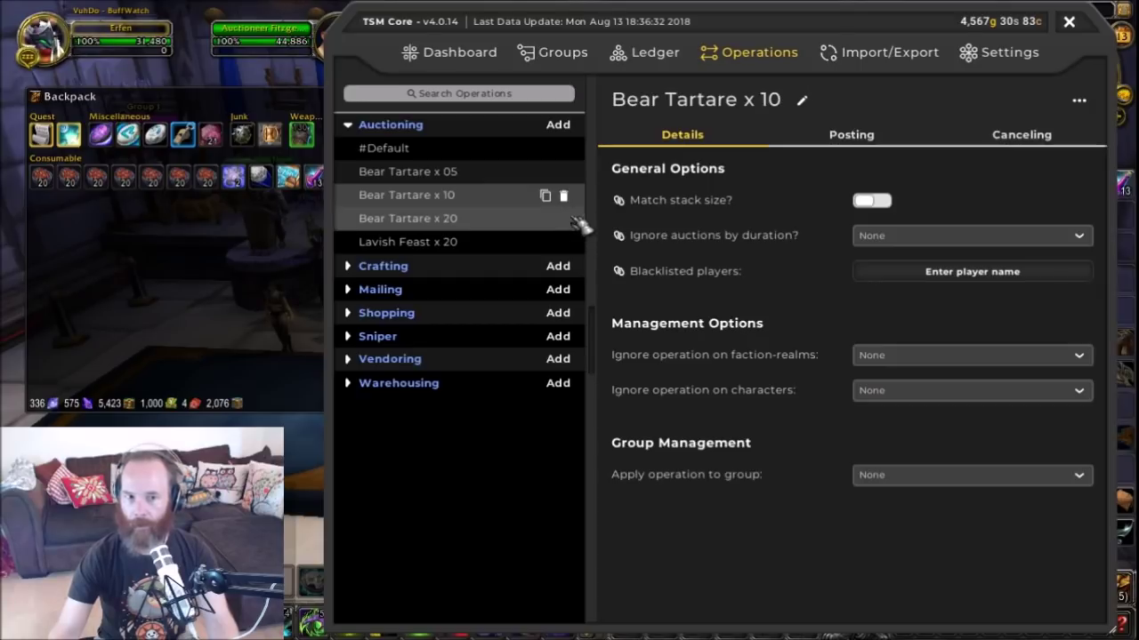
- Set Bear Tartare x 10's posted stack size to 10, keeping post cap 4
left_click(854, 139)
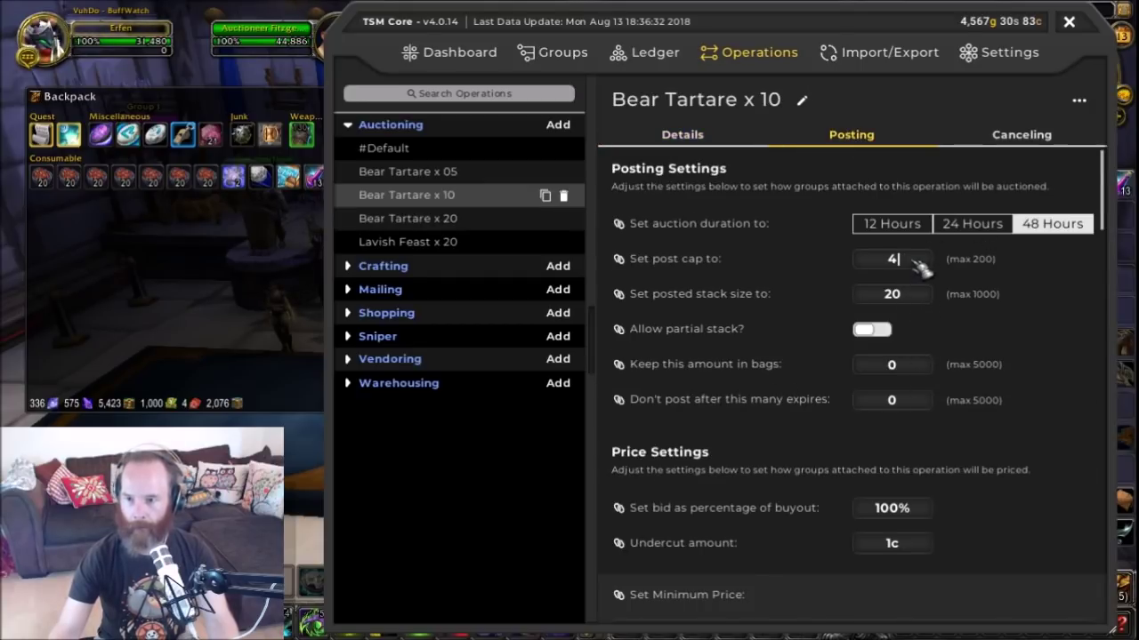
left_click(925, 299)
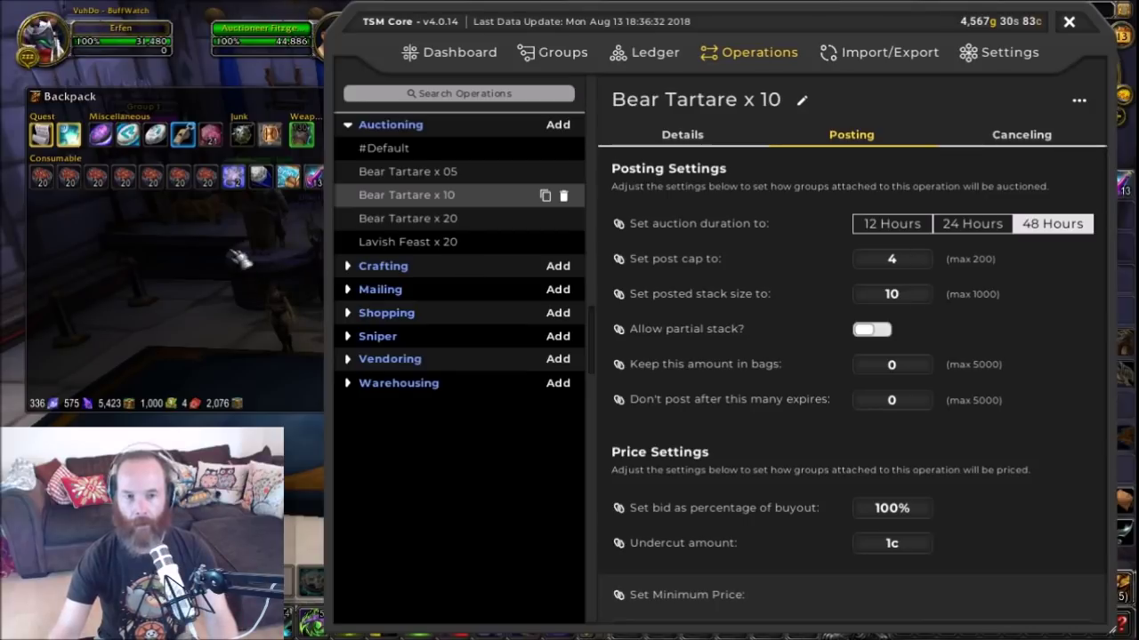
mouse_move(87, 185)
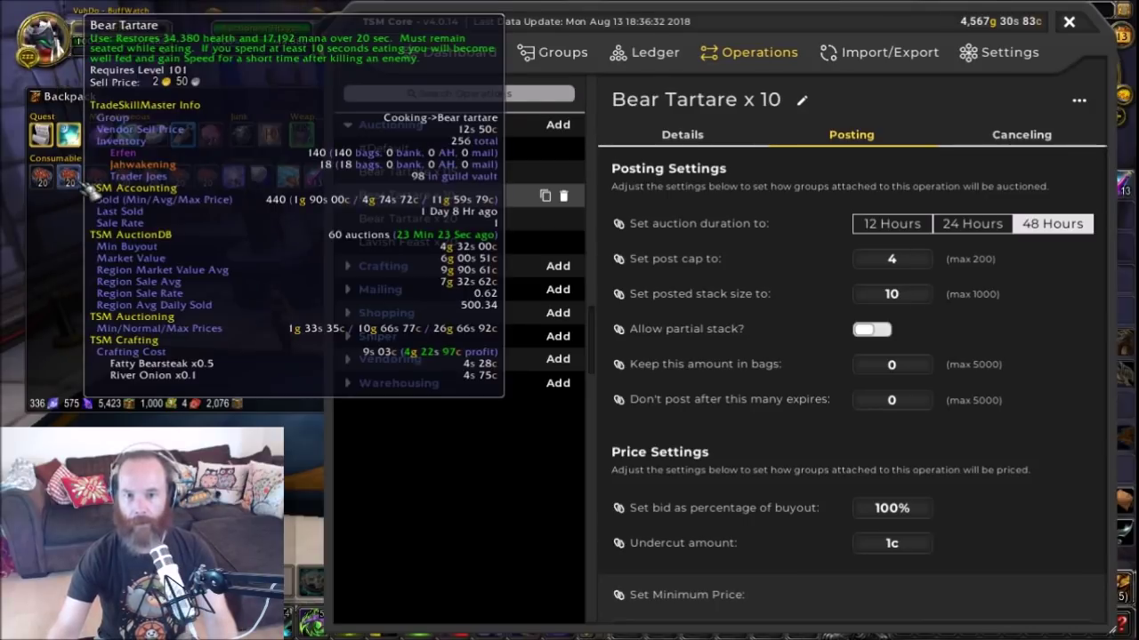
- Give Bear Tartare x 05 a posted stack size of 5 and a post cap of 3
left_click(434, 175)
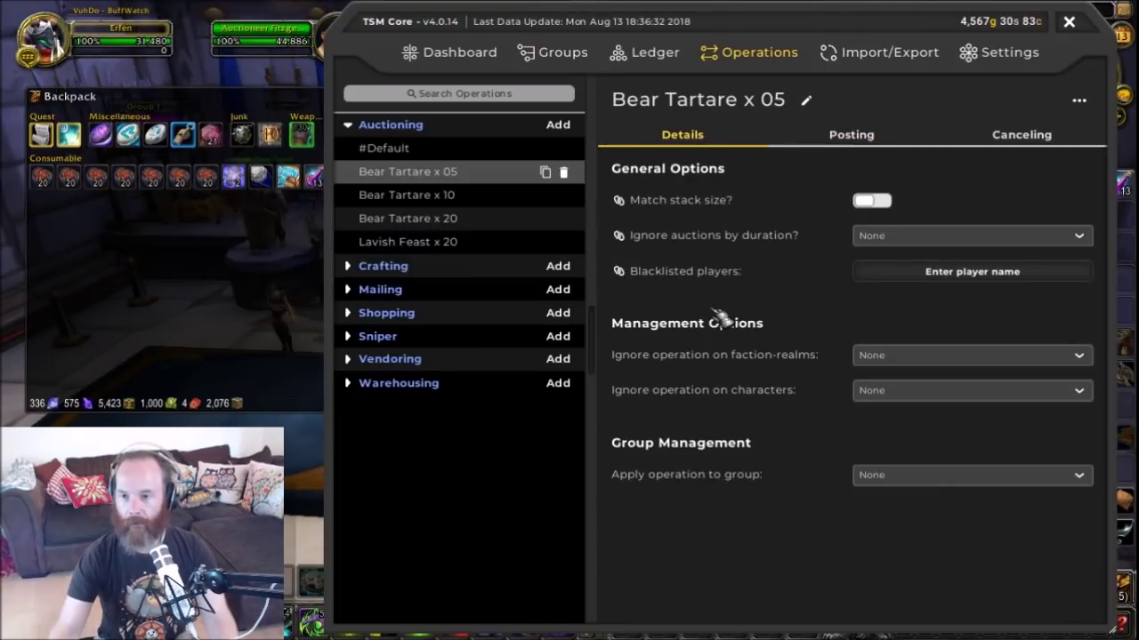
left_click(851, 135)
left_click(917, 260)
type("5")
left_click(925, 264)
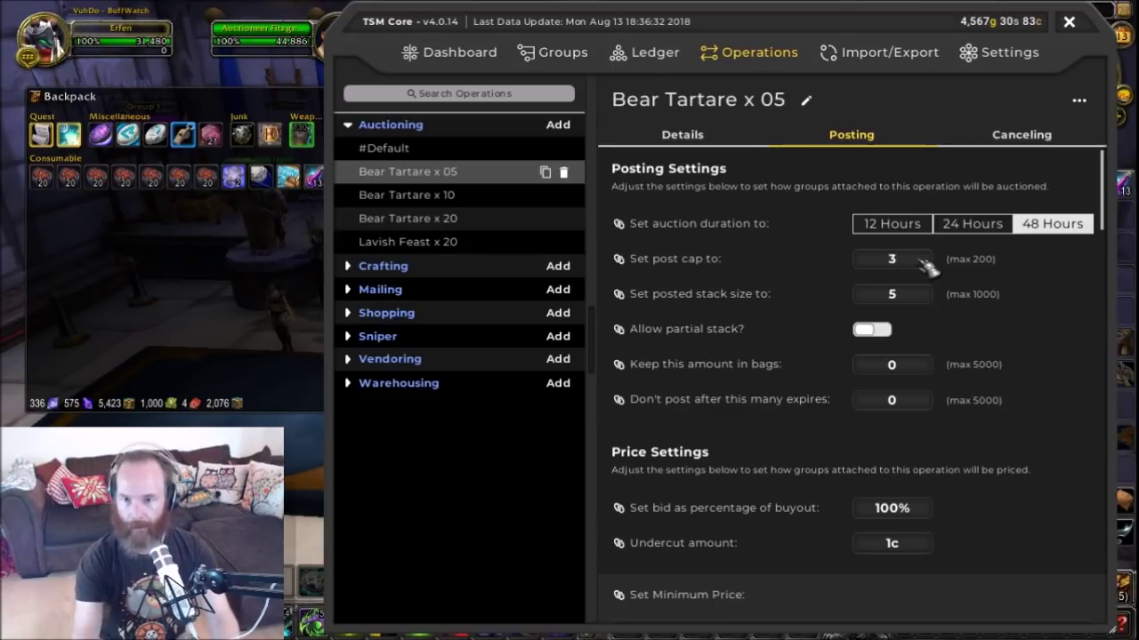
- Duplicate Bear Tartare x 05 and rename the copy 'Bear Tartare x 01'
left_click(545, 172)
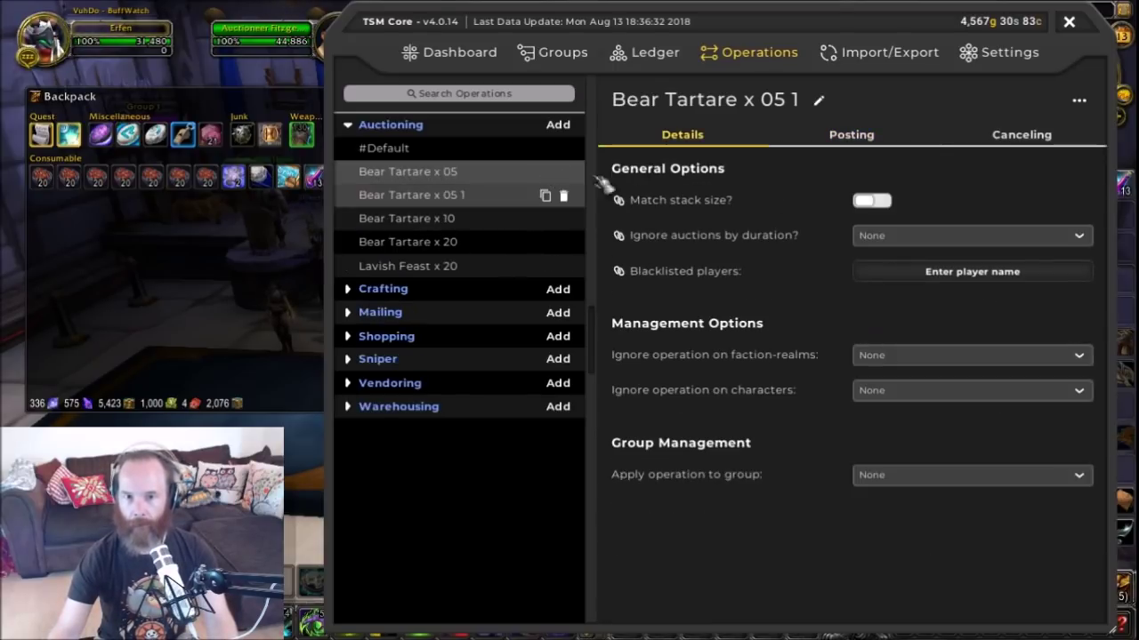
left_click(805, 100)
left_click(781, 100)
key("Delete")
key("Delete")
key("Delete")
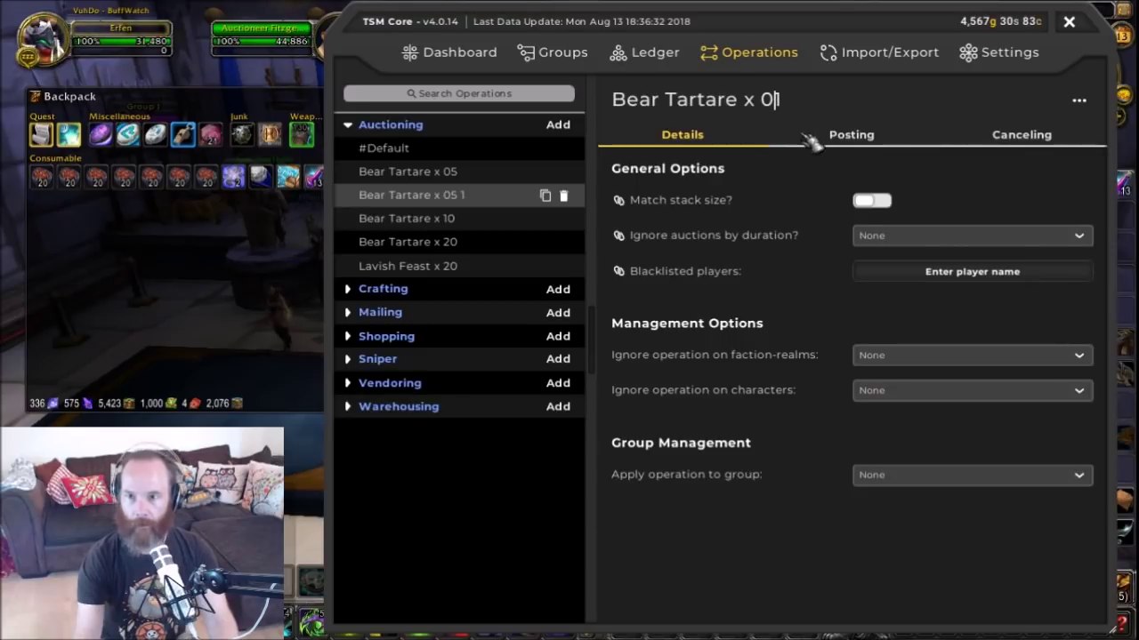
type("1")
key("Return")
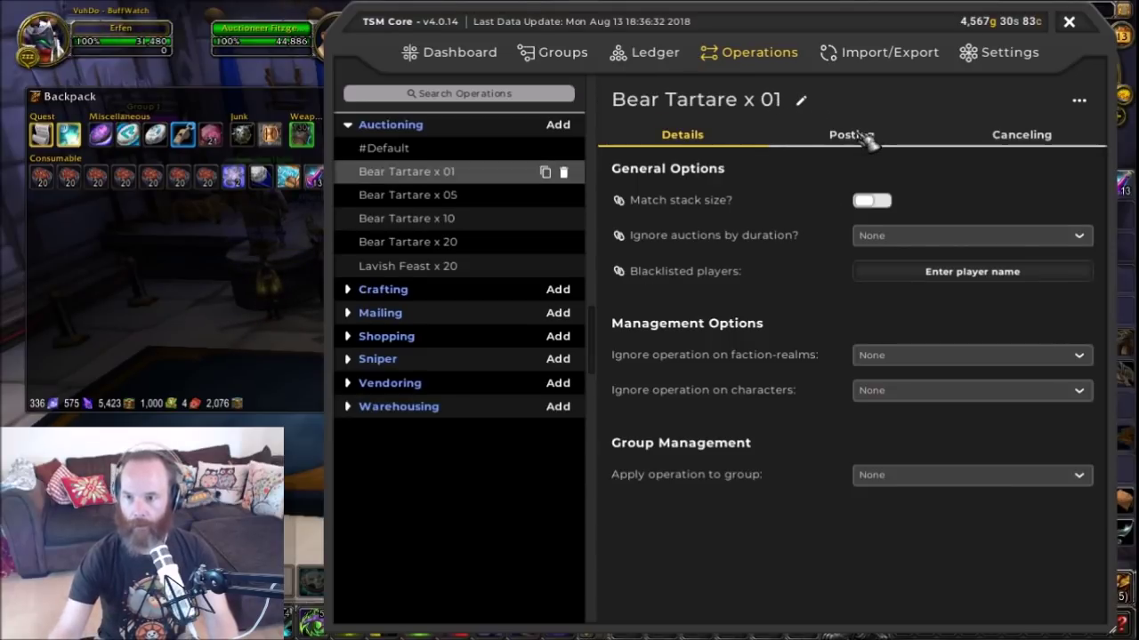
- Set Bear Tartare x 01's post cap to 5 and posted stack size to 1
left_click(854, 135)
left_click(924, 266)
key("BackSpace")
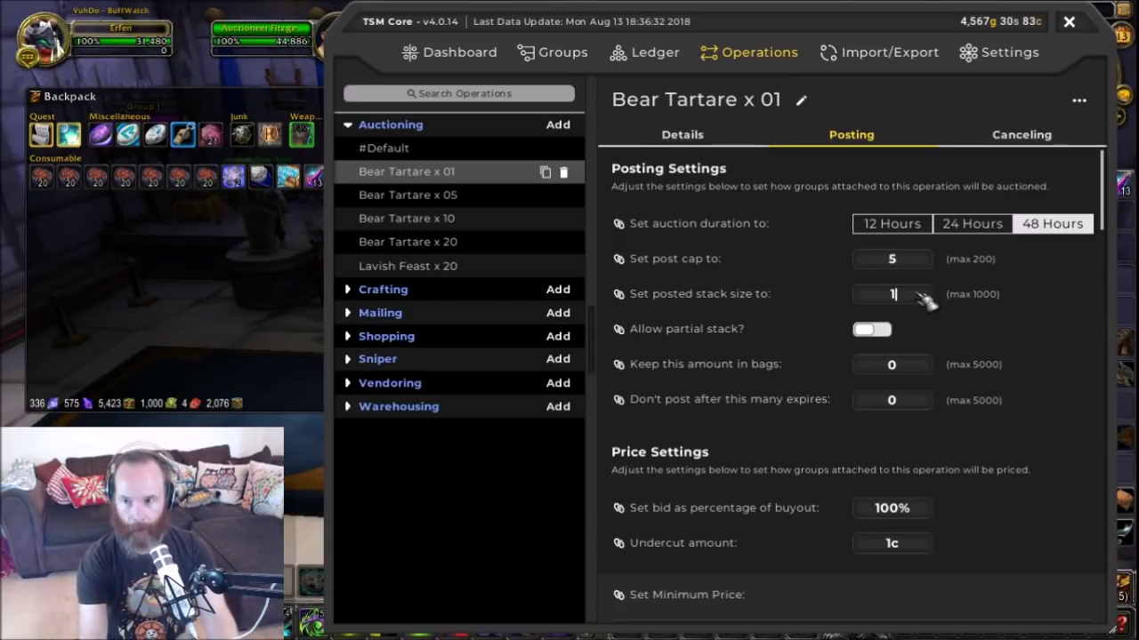
scroll(925, 300, "down", 3)
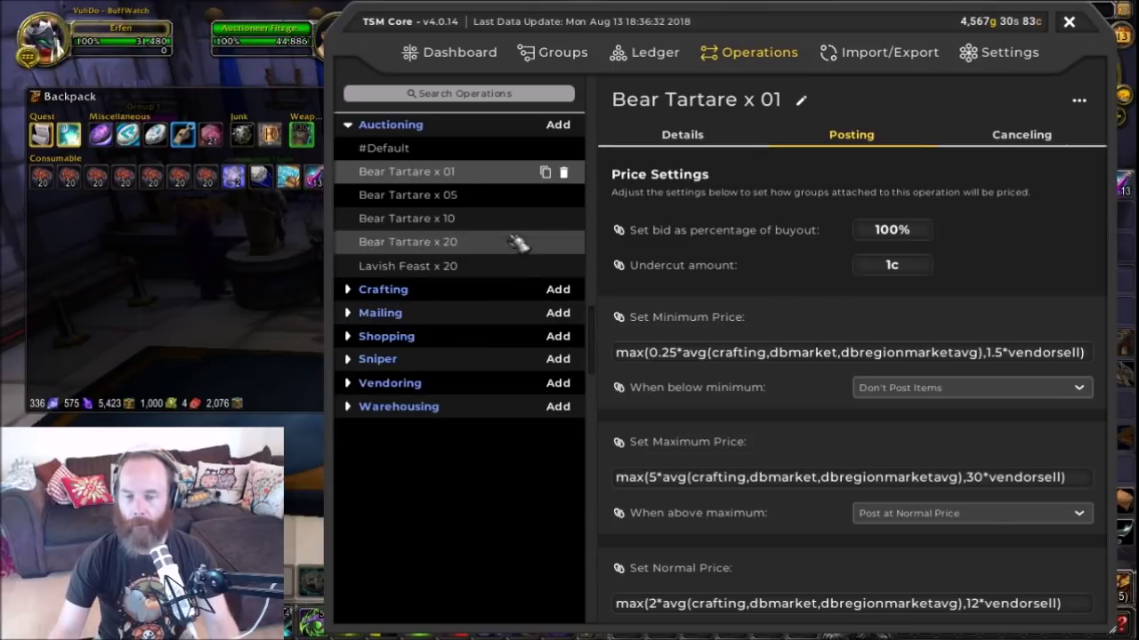
left_click(562, 55)
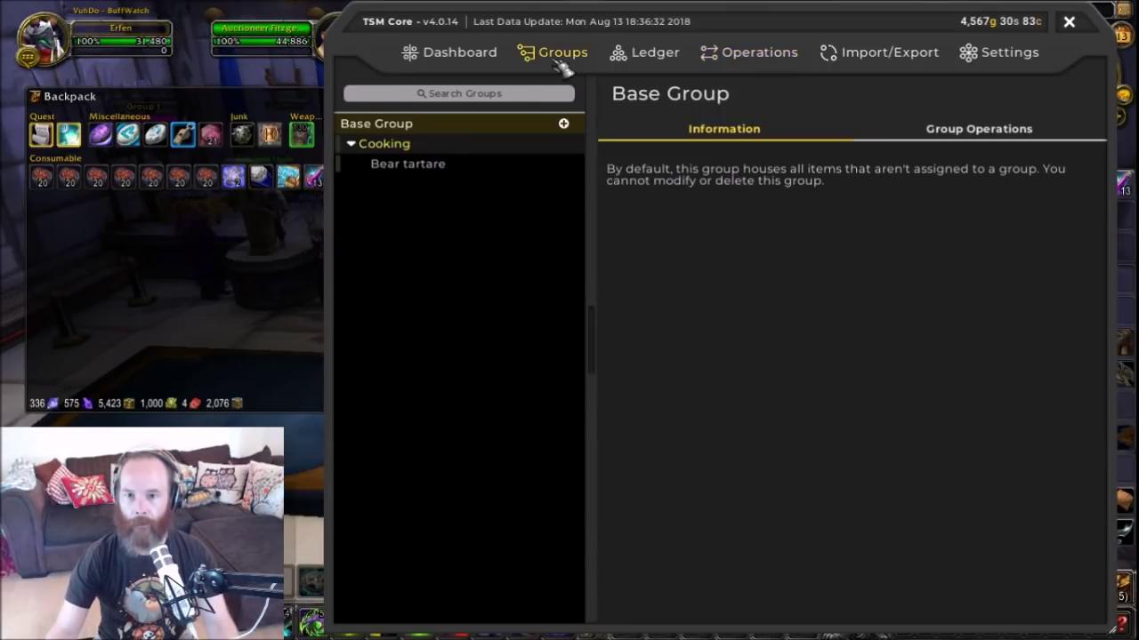
- Add the Bear Tartare x 10, x 05 and x 01 auctioning operations to the Bear tartare group
left_click(422, 170)
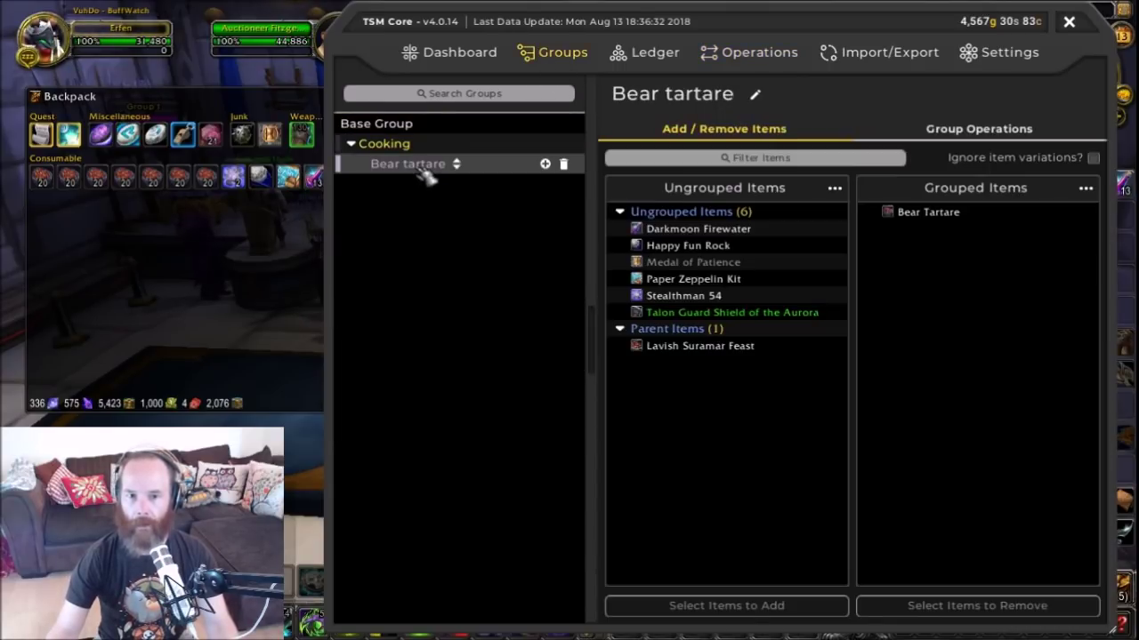
left_click(952, 131)
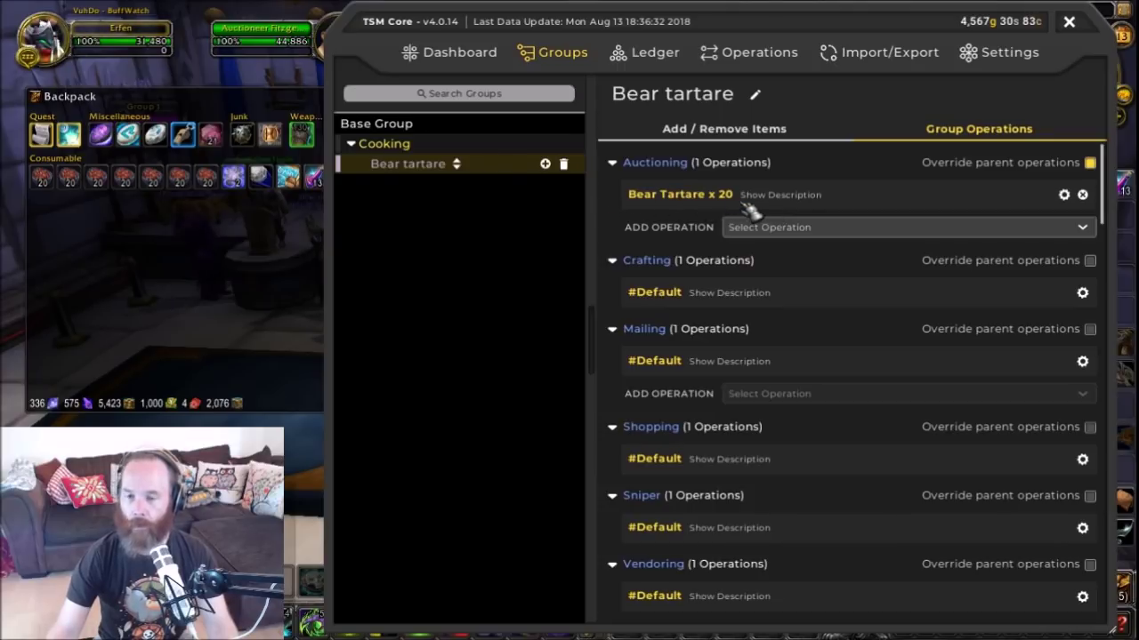
left_click(1081, 228)
left_click(948, 314)
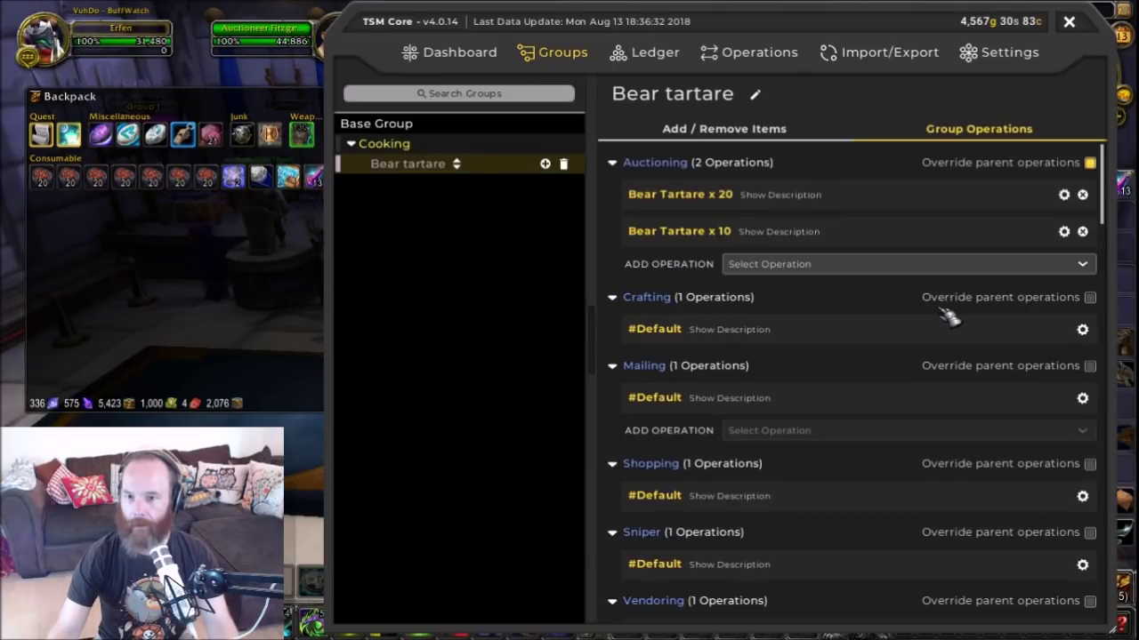
left_click(1083, 266)
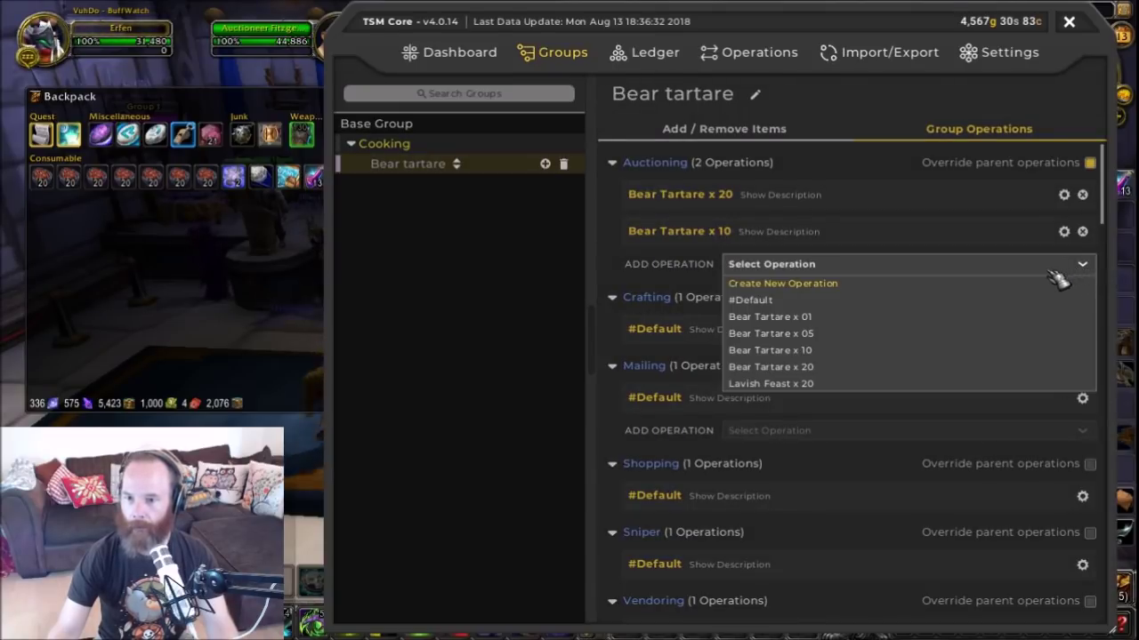
left_click(1026, 340)
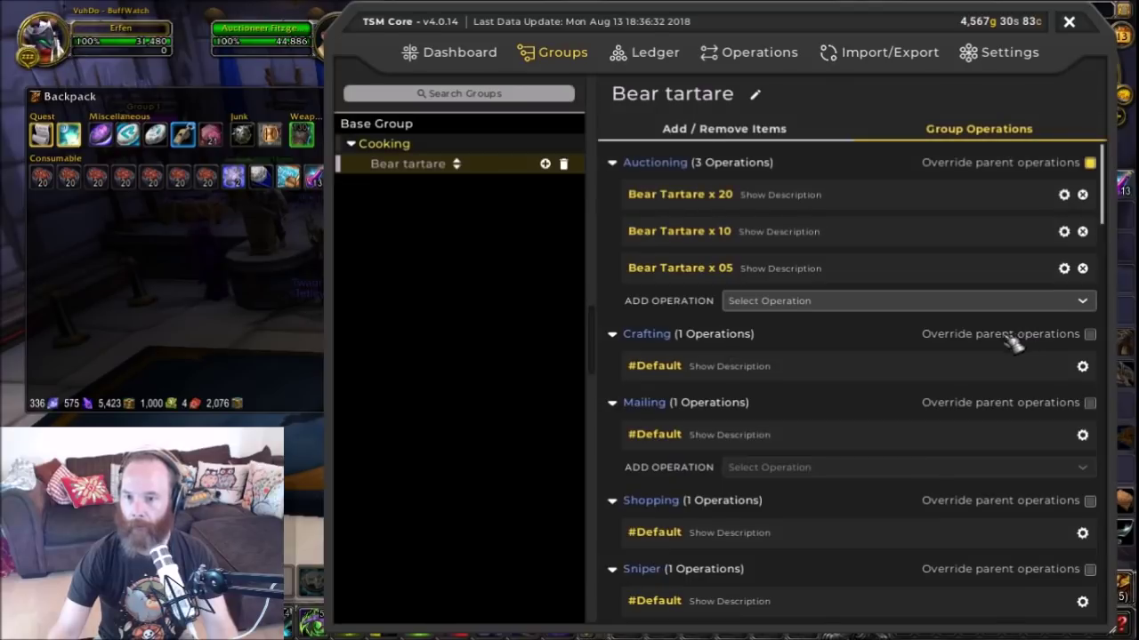
left_click(1081, 302)
left_click(1001, 355)
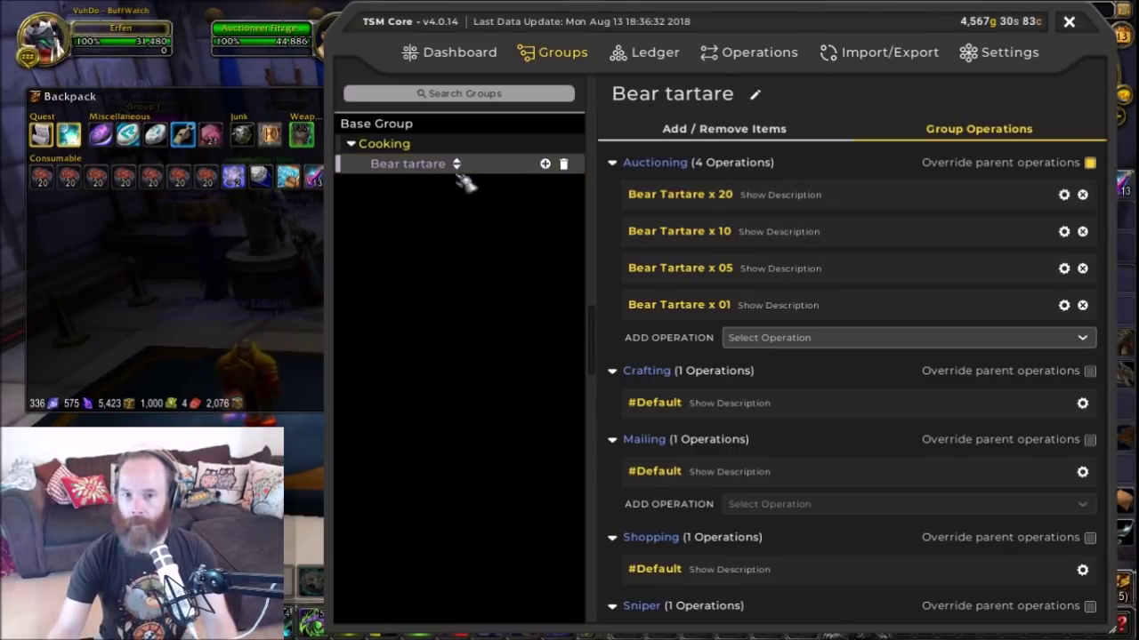
left_click(735, 55)
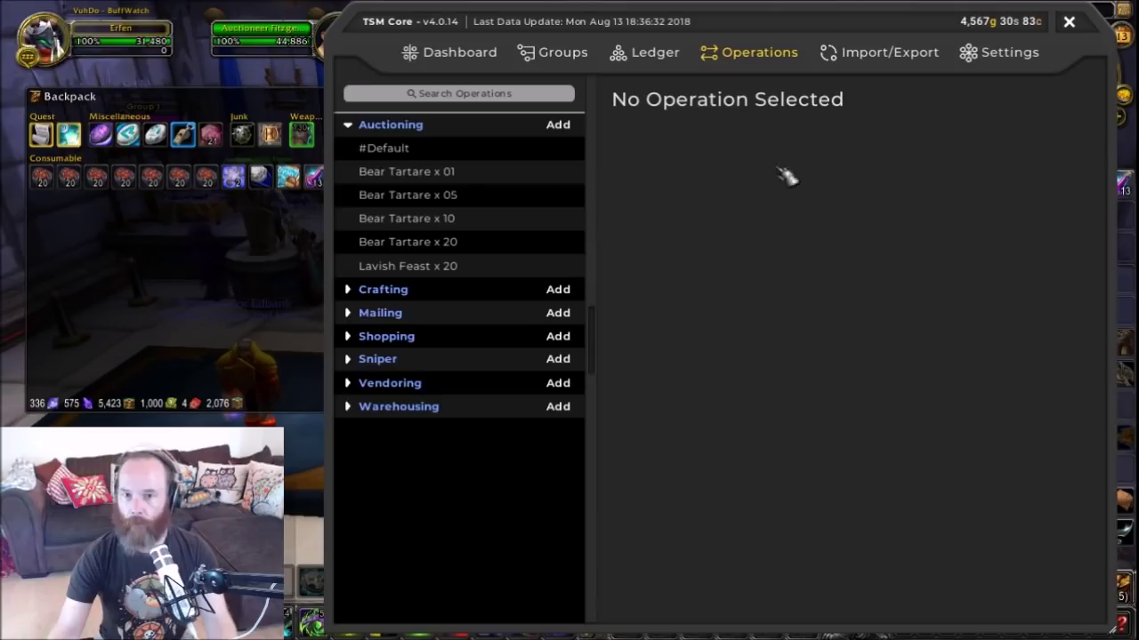
- Trim Bear Tartare x 20's Minimum Price formula, removing the dbmarket and vendorsell multiplier terms
left_click(420, 243)
left_click(851, 138)
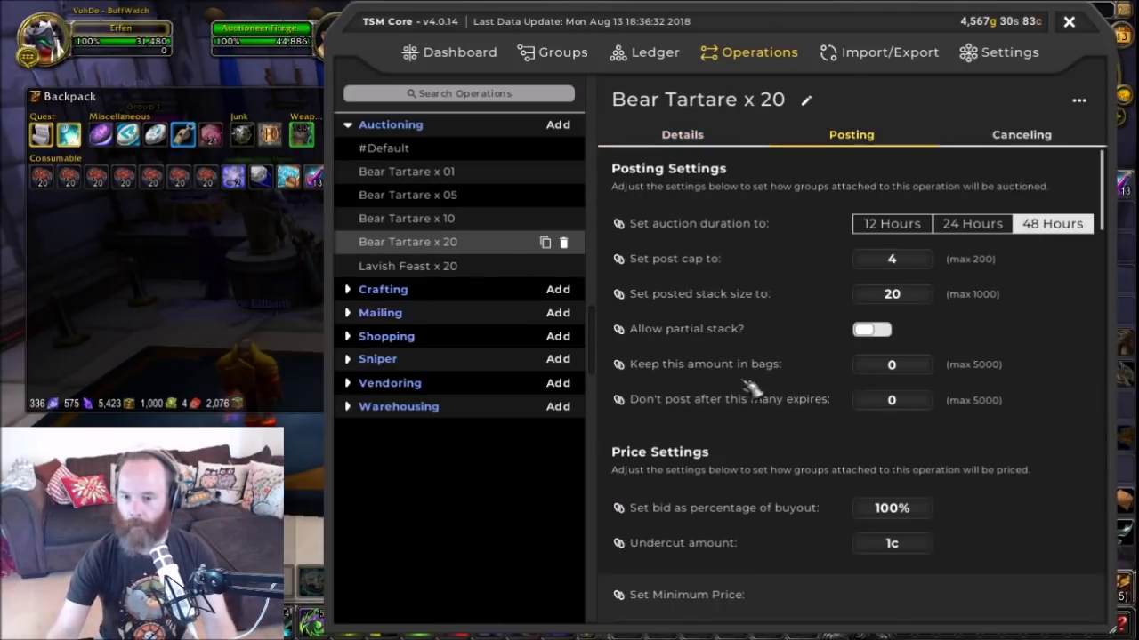
scroll(752, 383, "down", 3)
scroll(743, 353, "down", 1)
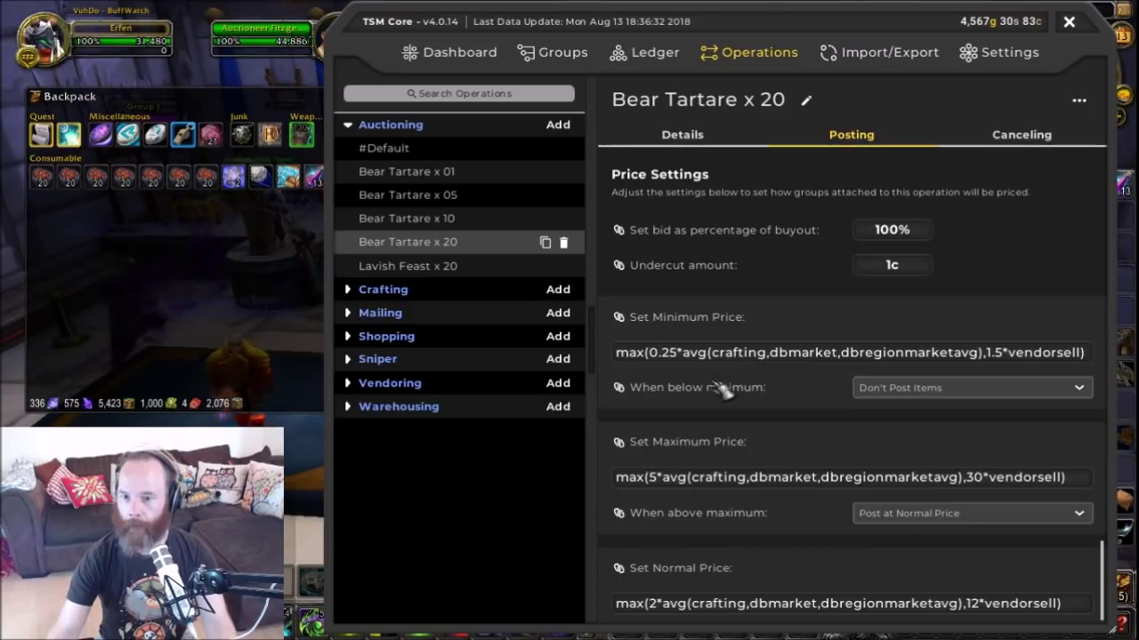
left_click(716, 355)
key("BackSpace")
key("BackSpace")
key("BackSpace")
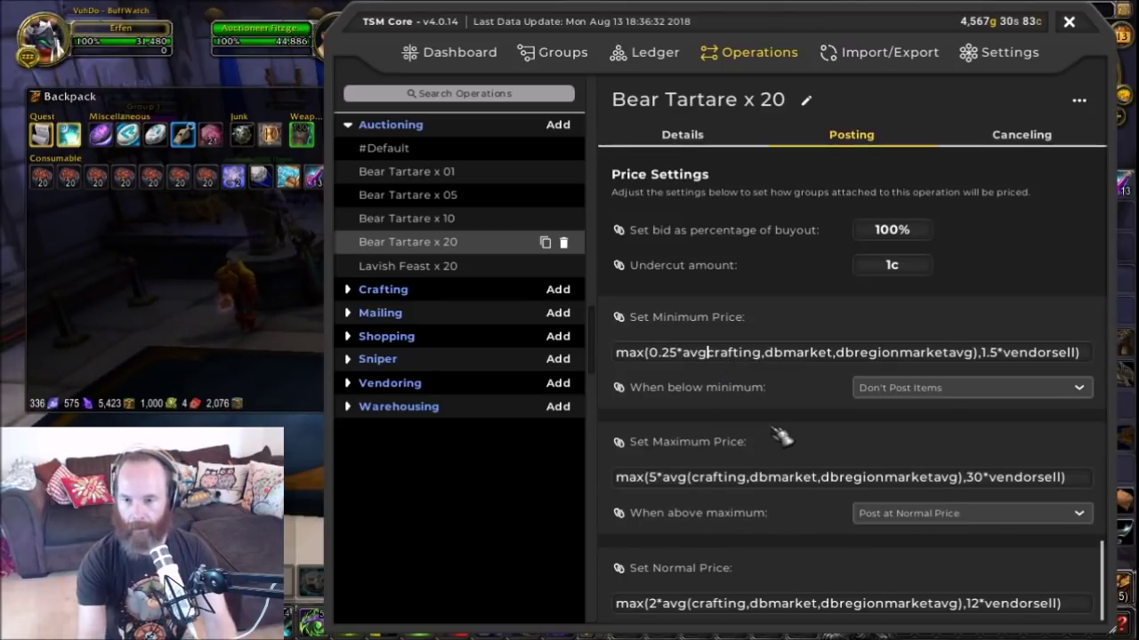
key("BackSpace")
key("BackSpace")
key("BackSpace")
key("BackSpace")
key("BackSpace")
key("BackSpace")
key("BackSpace")
key("BackSpace")
key("BackSpace")
key("BackSpace")
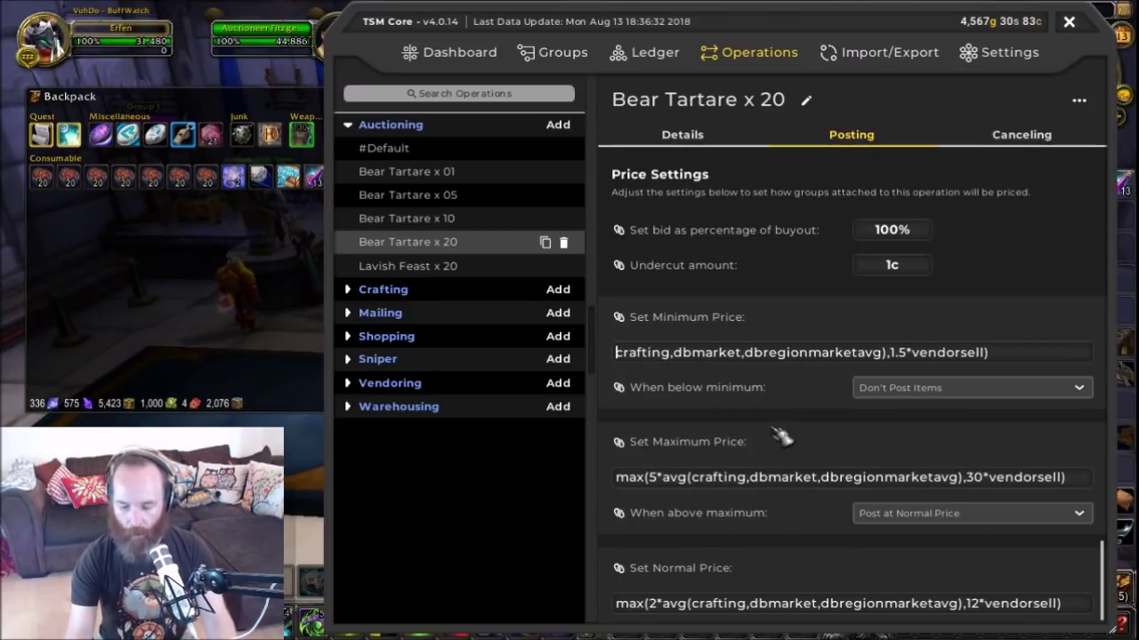
type("110")
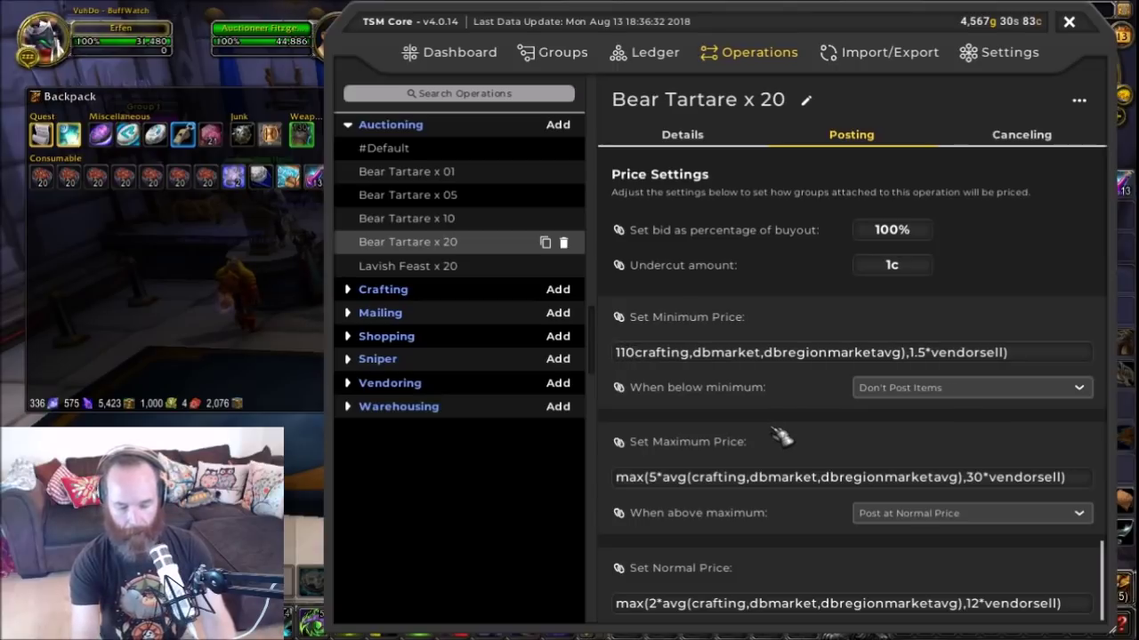
type("%")
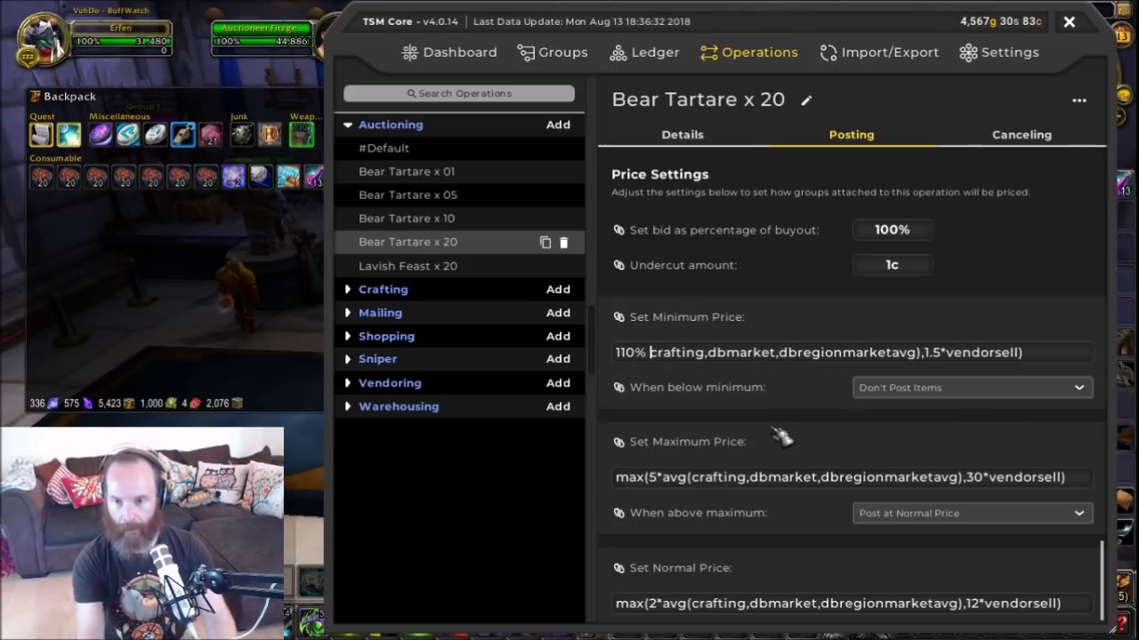
key("Right")
key("Right")
key("Right")
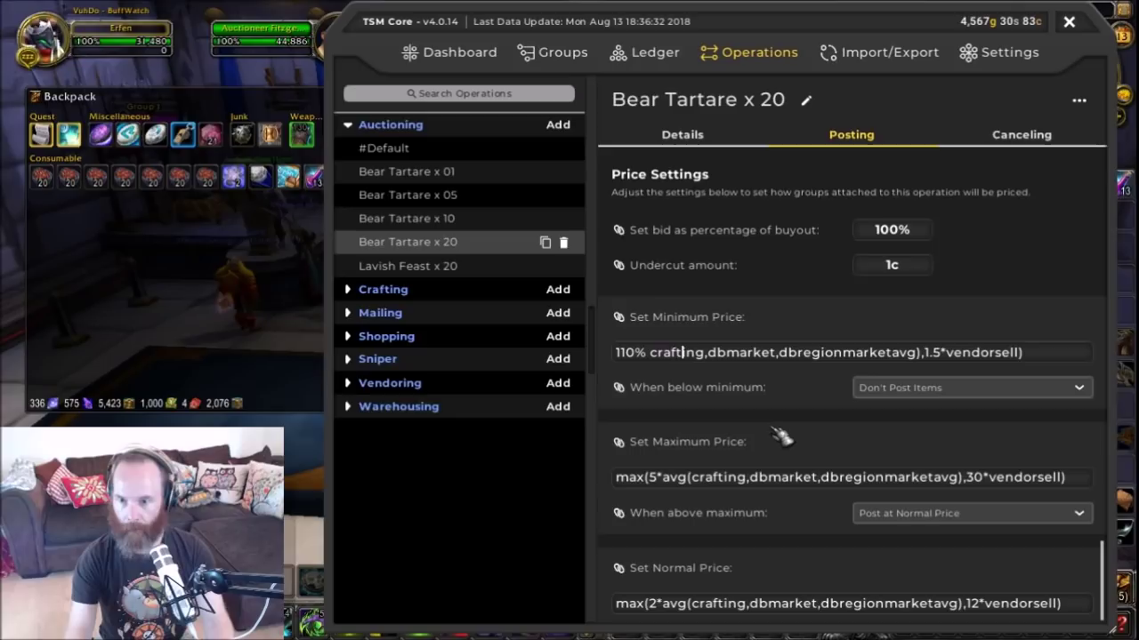
key("Delete")
key("Delete")
key("Delete")
key("Delete")
key("Delete")
key("Delete")
key("Delete")
key("Delete")
key("Delete")
key("Delete")
key("Delete")
key("Delete")
key("Delete")
key("Delete")
key("Delete")
key("Delete")
key("Delete")
key("Delete")
key("Delete")
key("Delete")
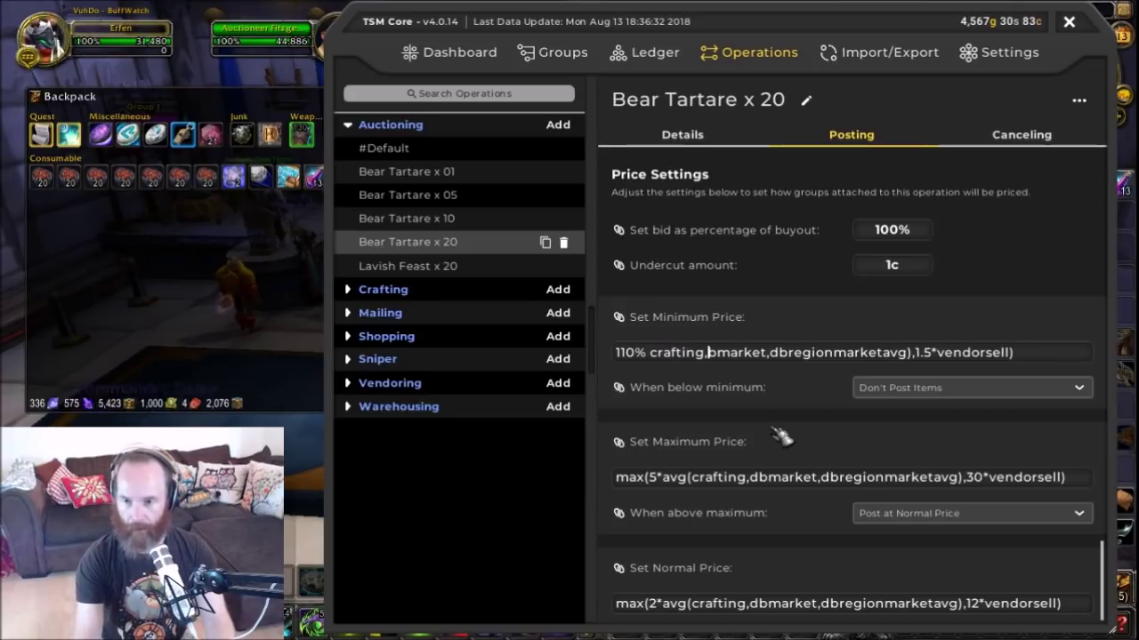
key("Delete")
key("Delete")
key("Delete")
key("Delete")
key("Delete")
key("Delete")
key("Delete")
key("Delete")
key("Delete")
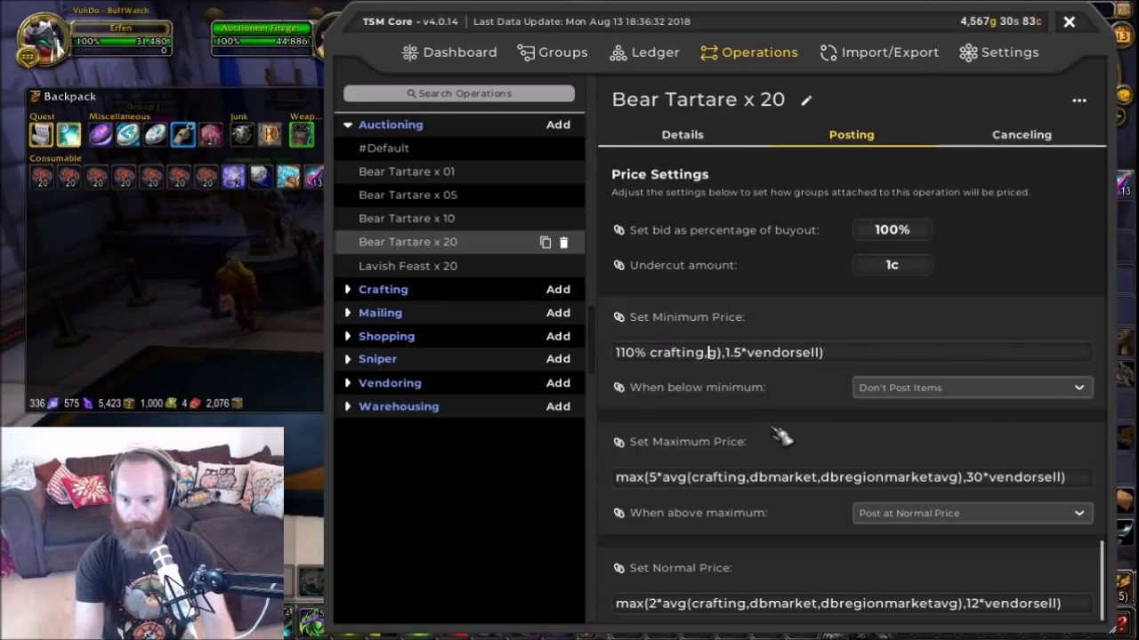
type("(")
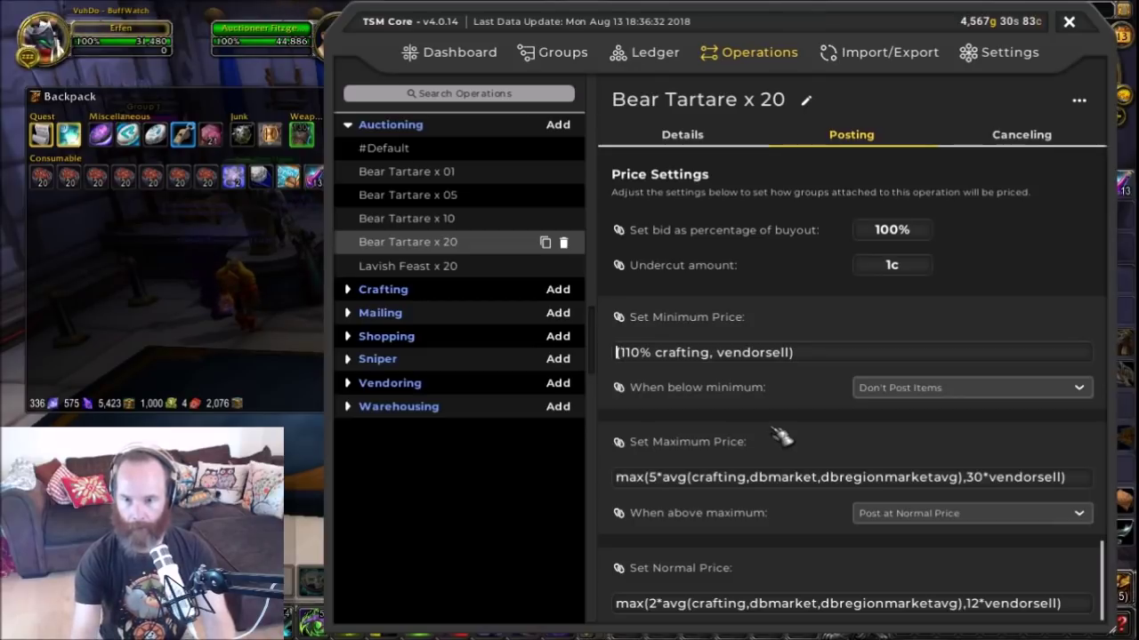
type("max")
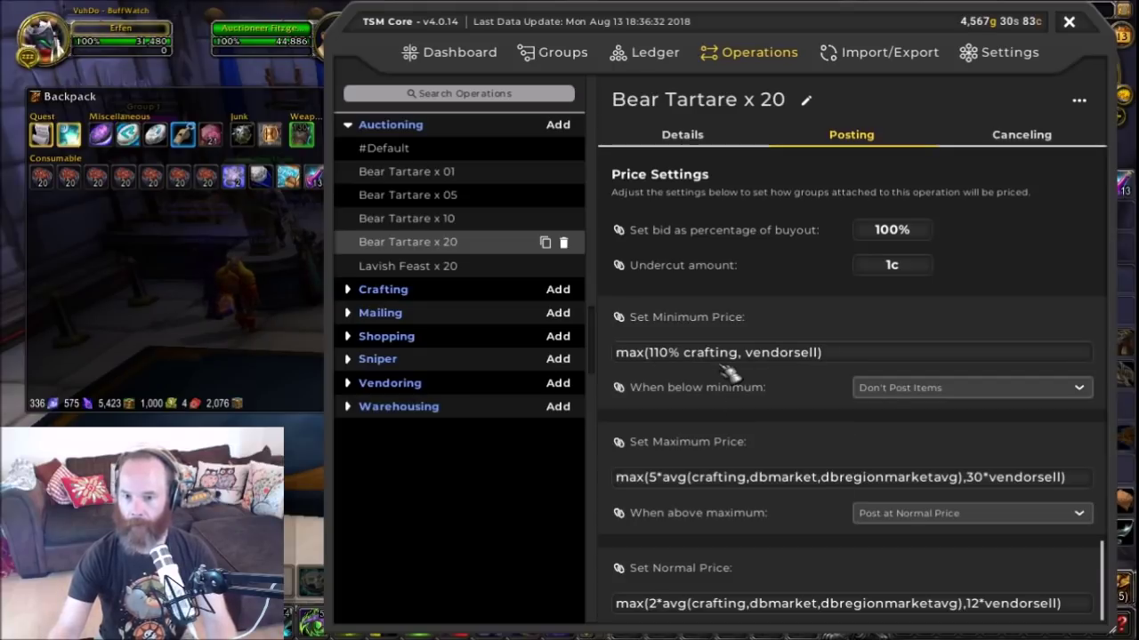
- Set 'When below minimum' to Post at Minimum Price and raise the crafting percentage to 200%
left_click(1083, 391)
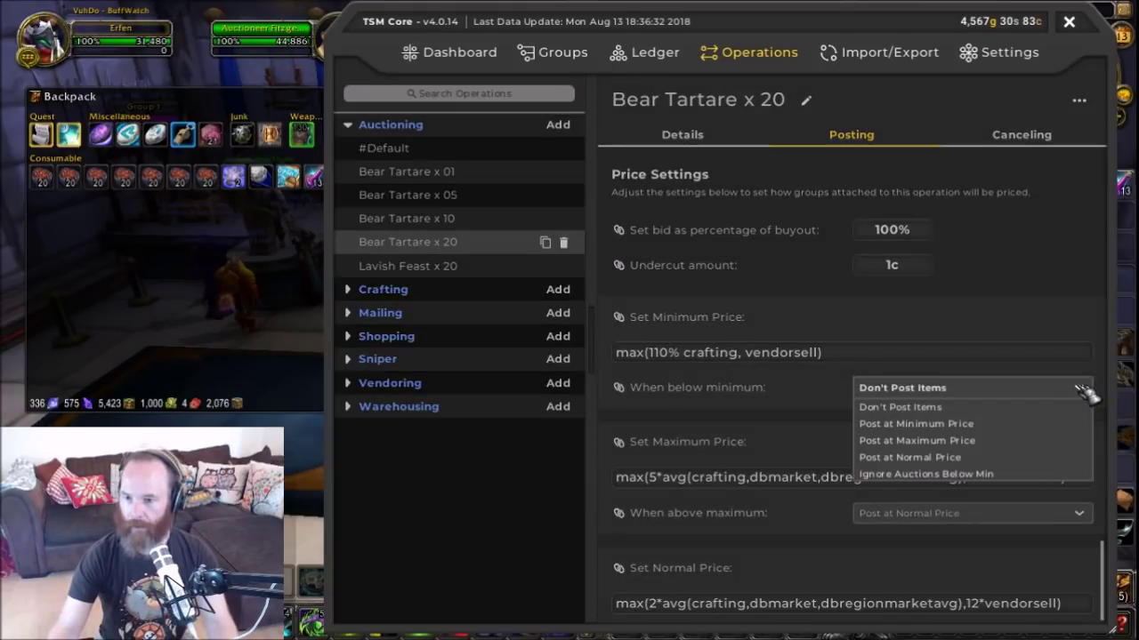
left_click(957, 423)
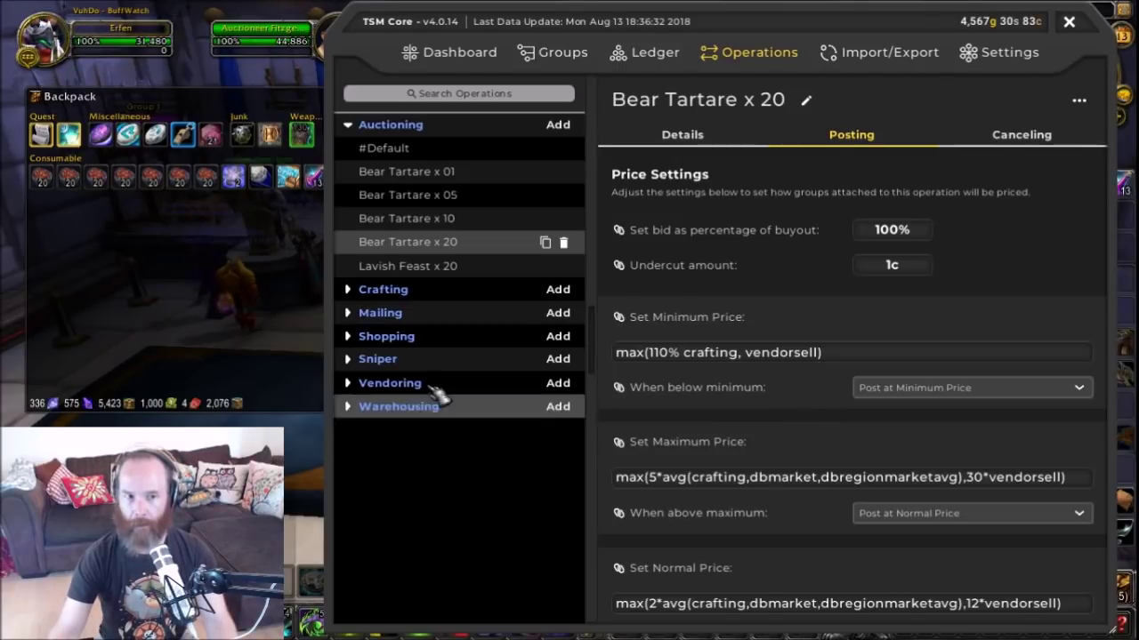
mouse_move(123, 182)
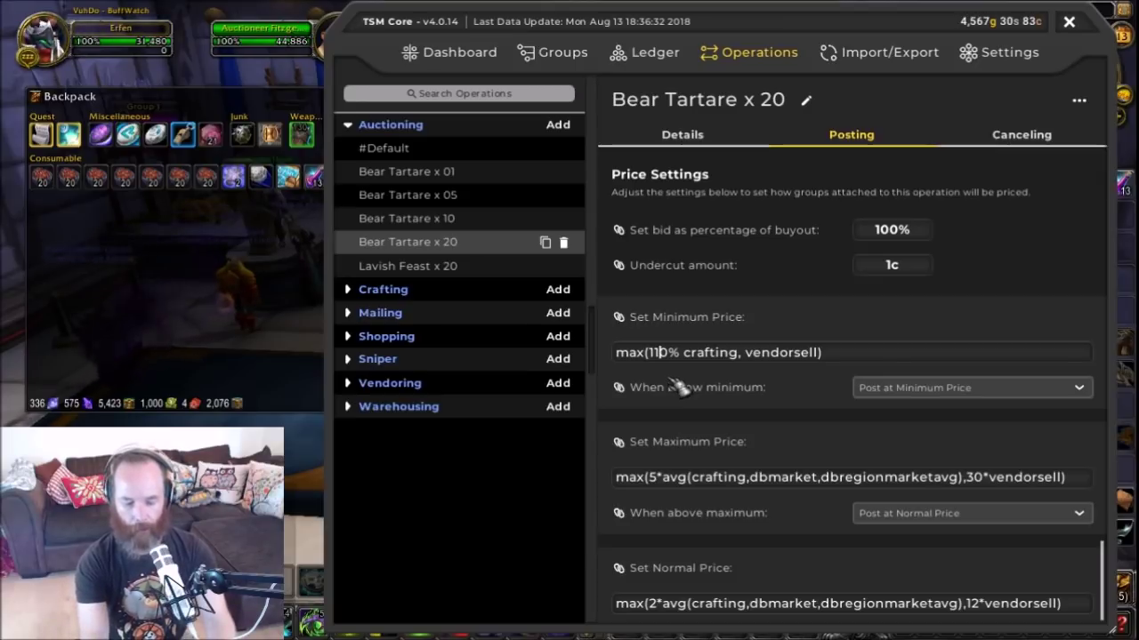
key("BackSpace")
key("BackSpace")
type("20")
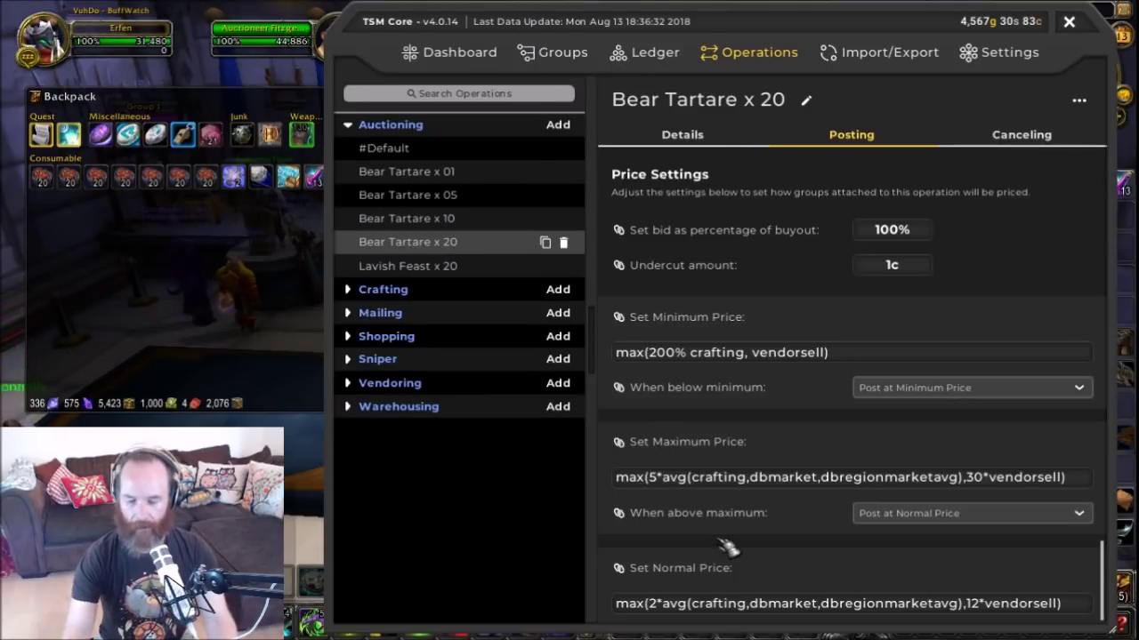
- Change the maximum price to avg(300% dbmarket, 400% dbregionmarketavg) and copy the formula
key("BackSpace")
key("BackSpace")
key("BackSpace")
key("BackSpace")
key("BackSpace")
key("BackSpace")
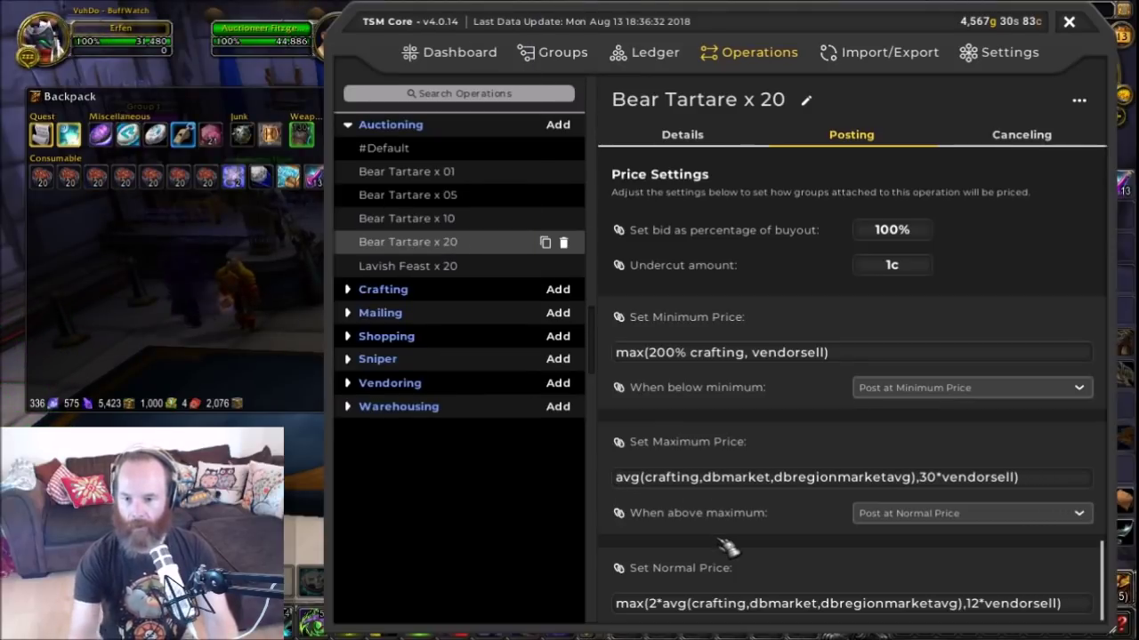
key("Right")
key("Right")
key("Right")
key("Right")
key("Delete")
key("Delete")
key("Delete")
key("Delete")
key("Delete")
key("Delete")
key("Delete")
key("Delete")
key("Delete")
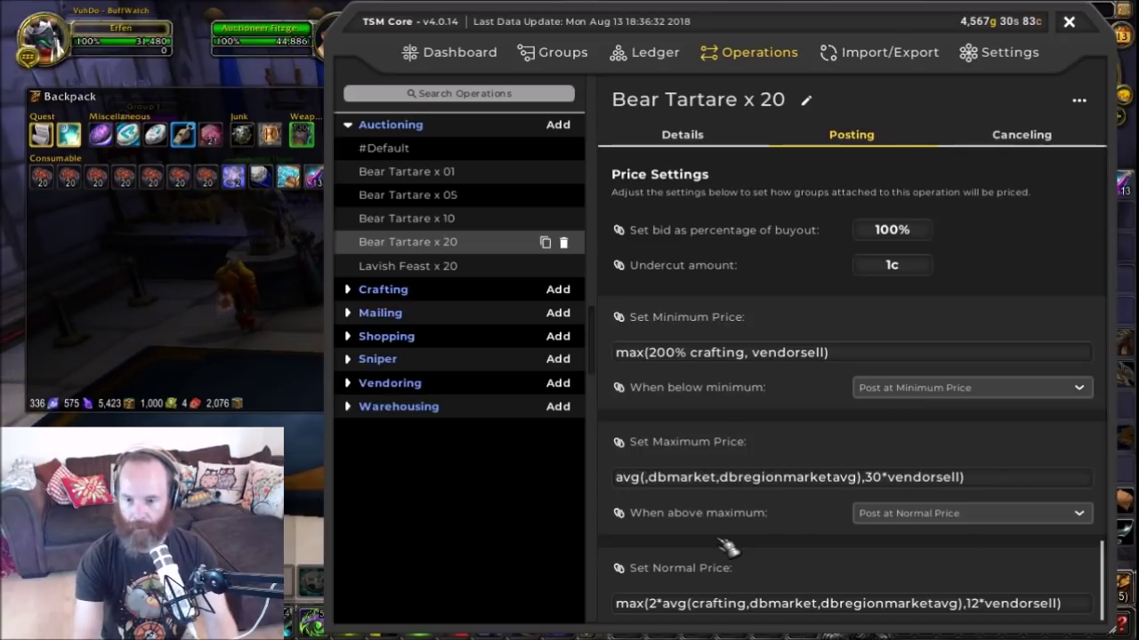
key("Delete")
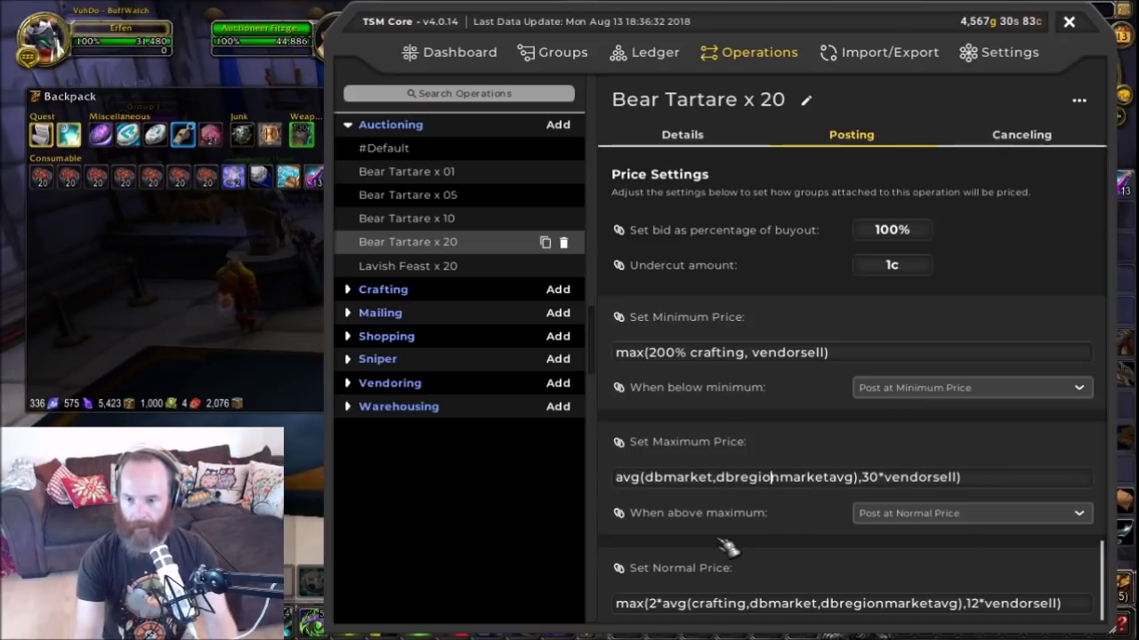
key("Delete")
key("Delete")
key("Delete")
key("Delete")
key("Delete")
key("Delete")
key("Delete")
key("Delete")
key("Delete")
key("Delete")
key("Delete")
key("Delete")
key("Delete")
key("Delete")
key("Left")
key("Left")
key("Left")
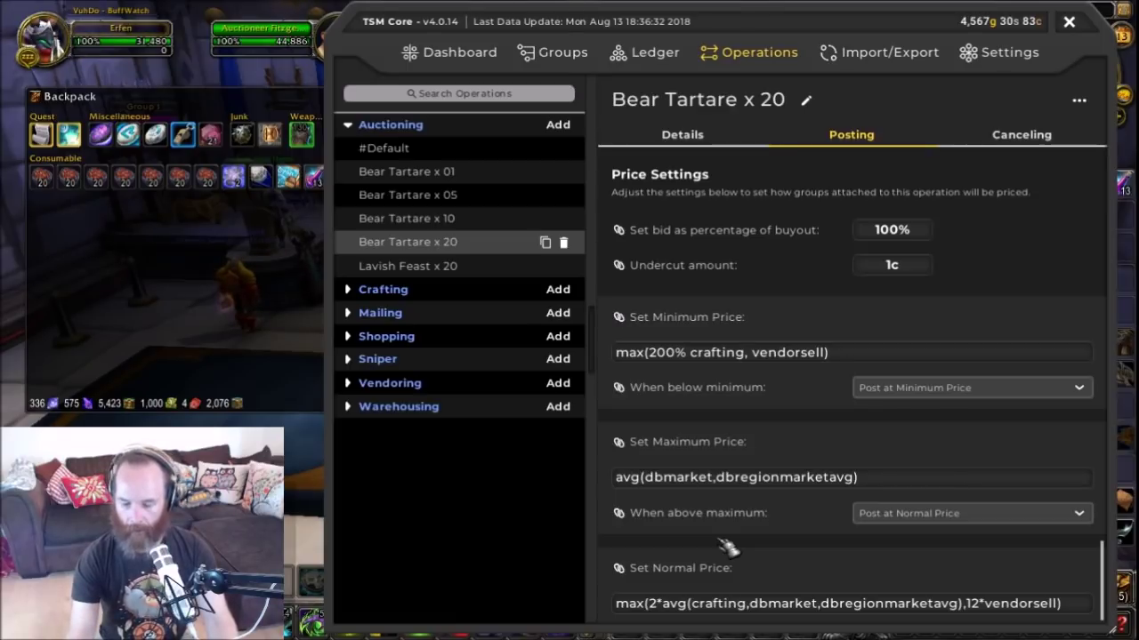
type("300% dbmarket,")
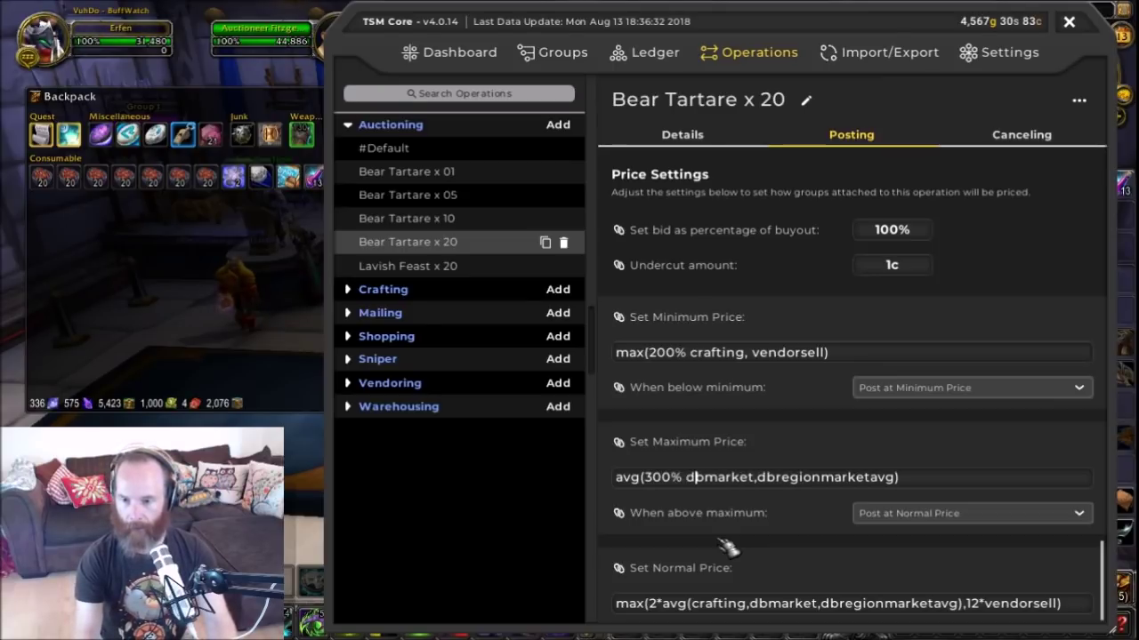
type(" 400%")
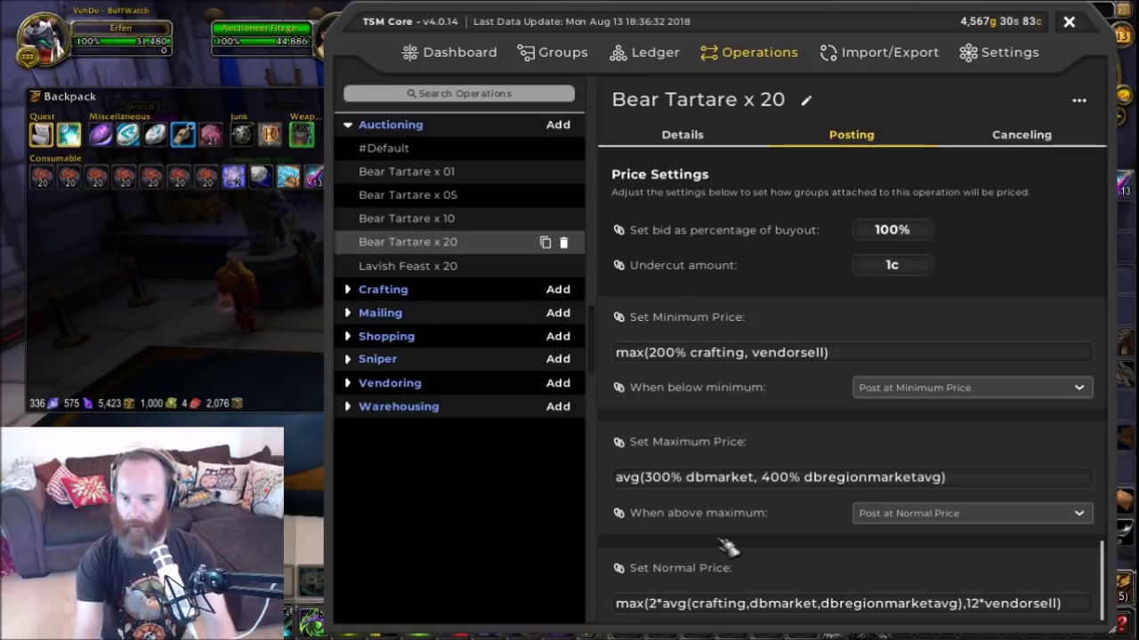
left_click_drag(973, 483, 621, 509)
key("ctrl+c")
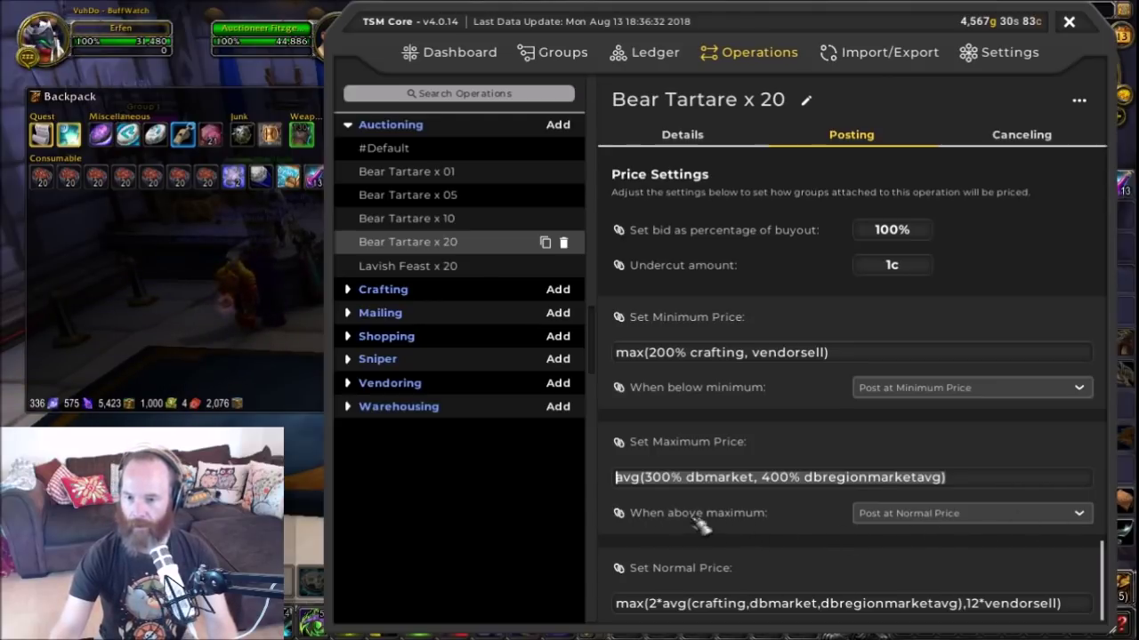
- Set 'When above maximum' to Post at Maximum Price and select the normal price formula
left_click(1078, 514)
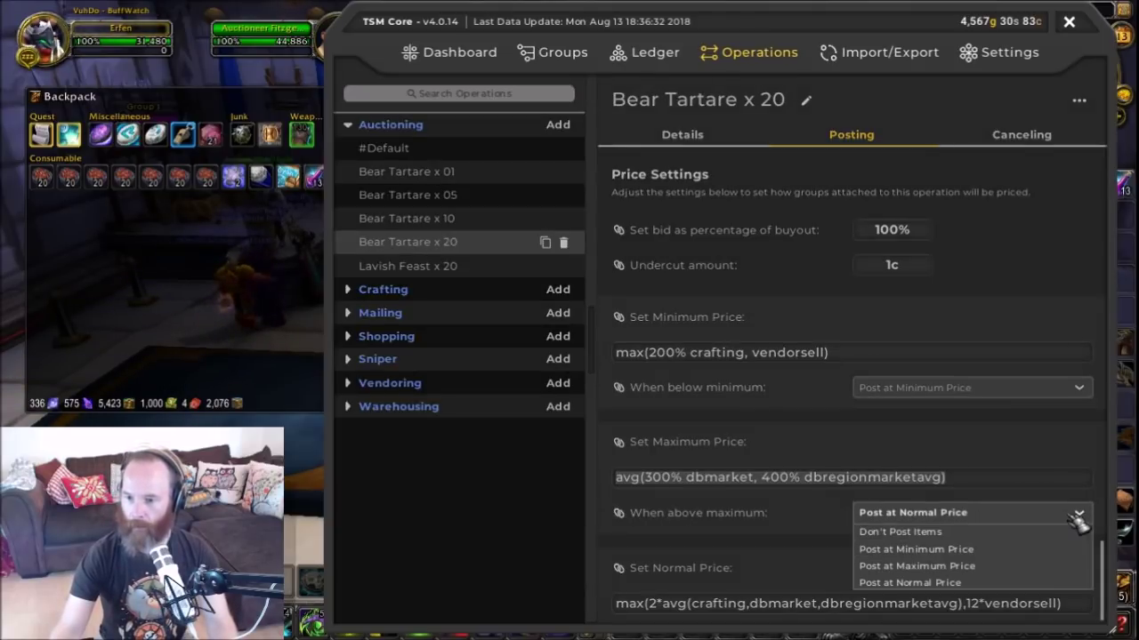
left_click(977, 567)
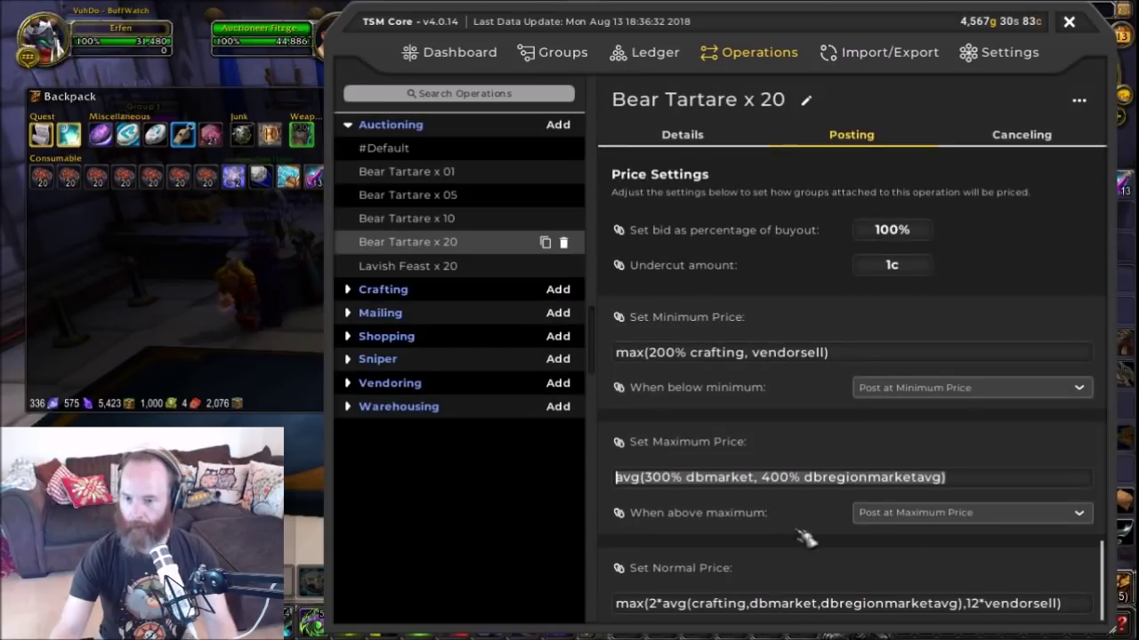
left_click(788, 605)
key("ctrl+a")
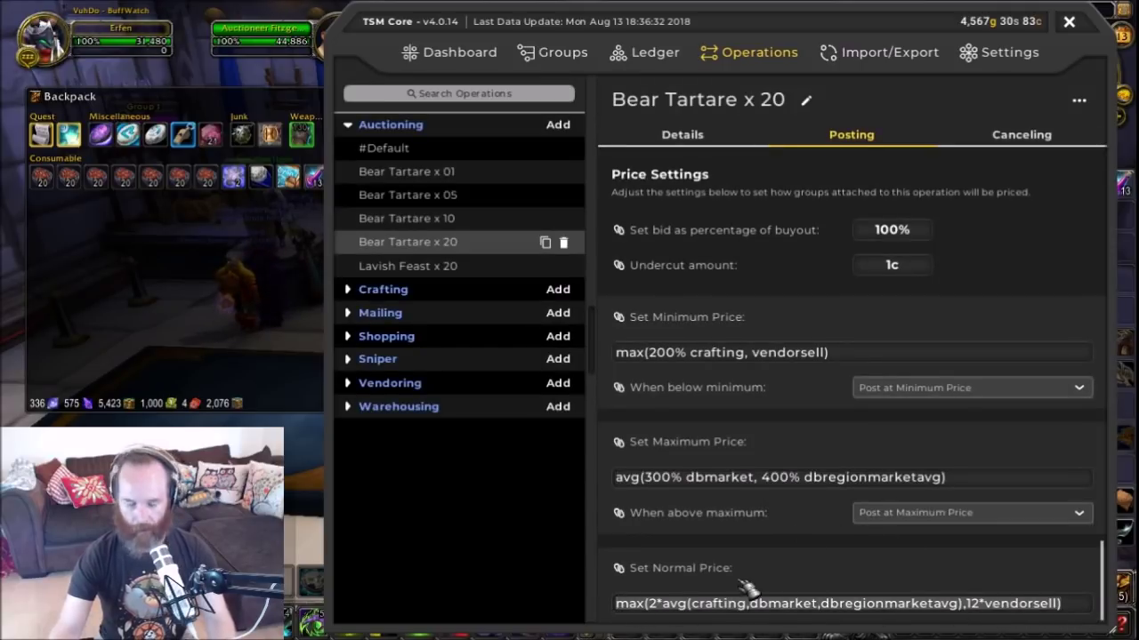
- Paste the maximum formula into Set Normal Price, changing its percentages to 120% and 150%
key("ctrl+v")
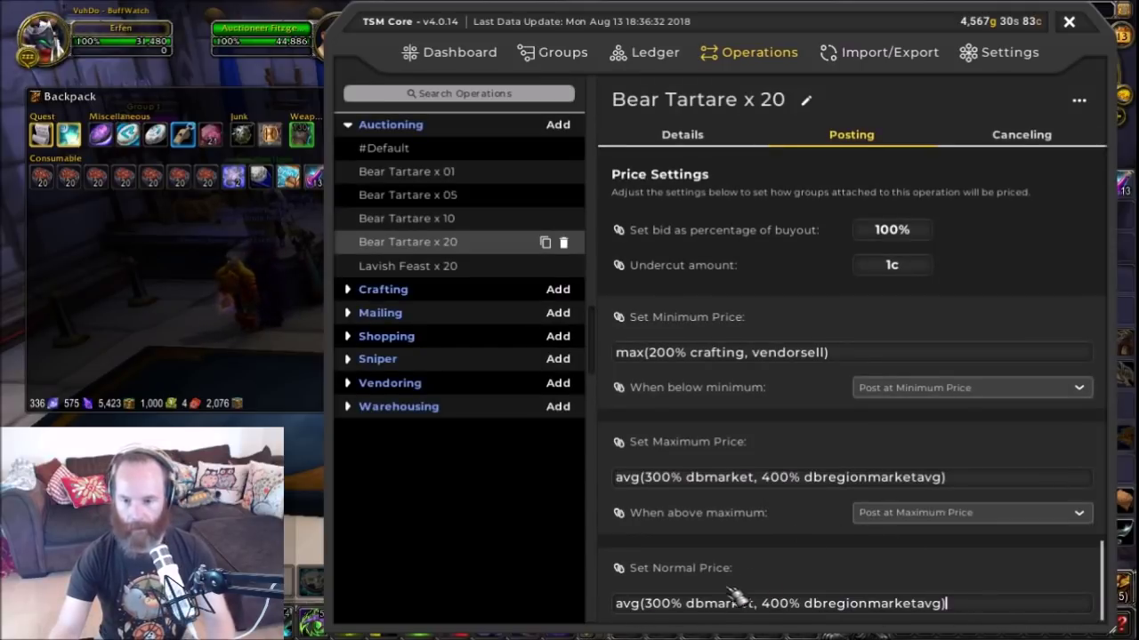
left_click(655, 603)
key("BackSpace")
key("BackSpace")
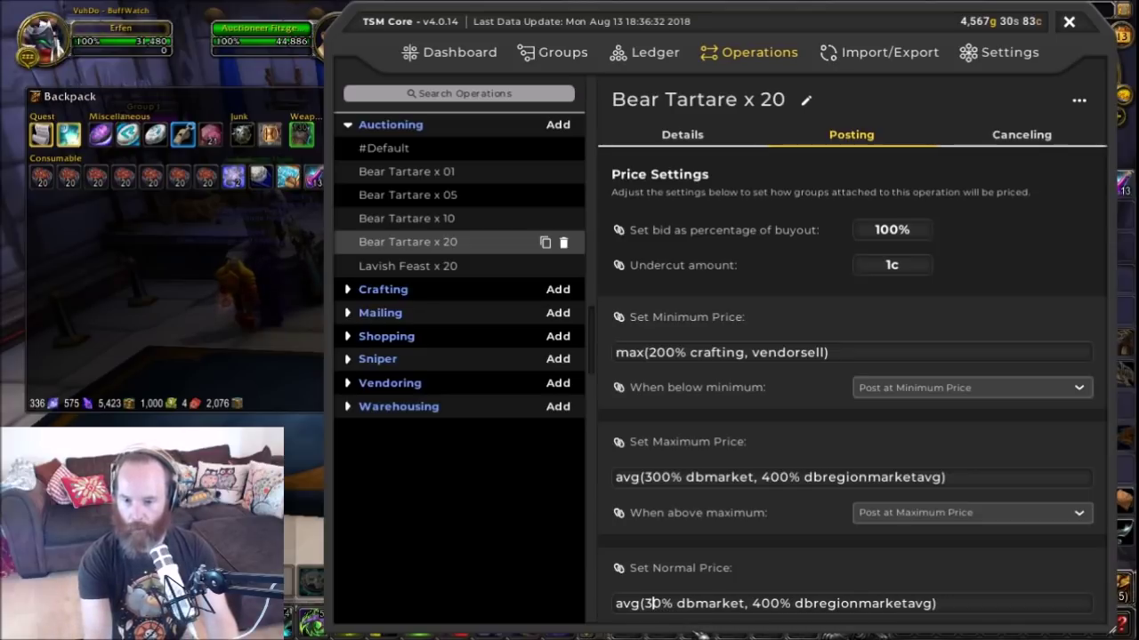
type("12")
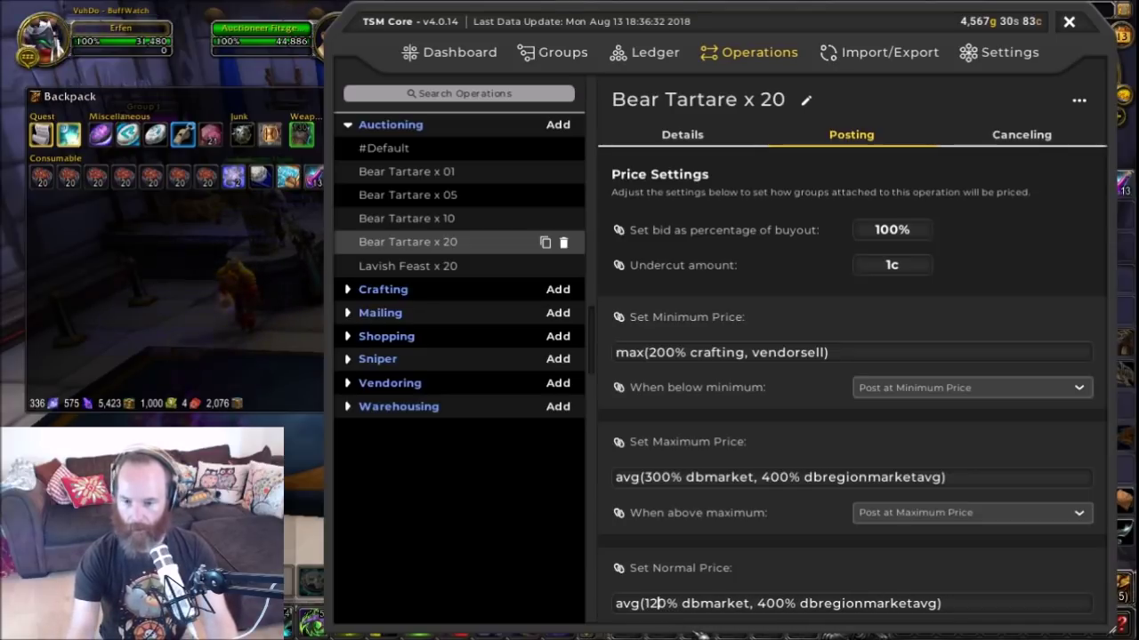
left_click(765, 605)
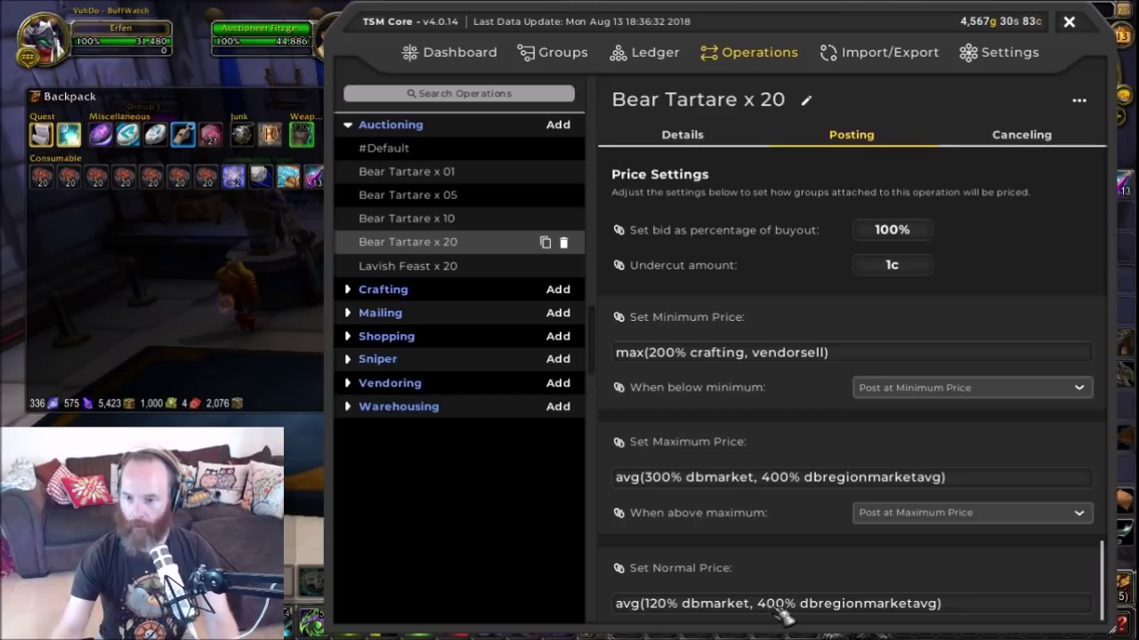
key("BackSpace")
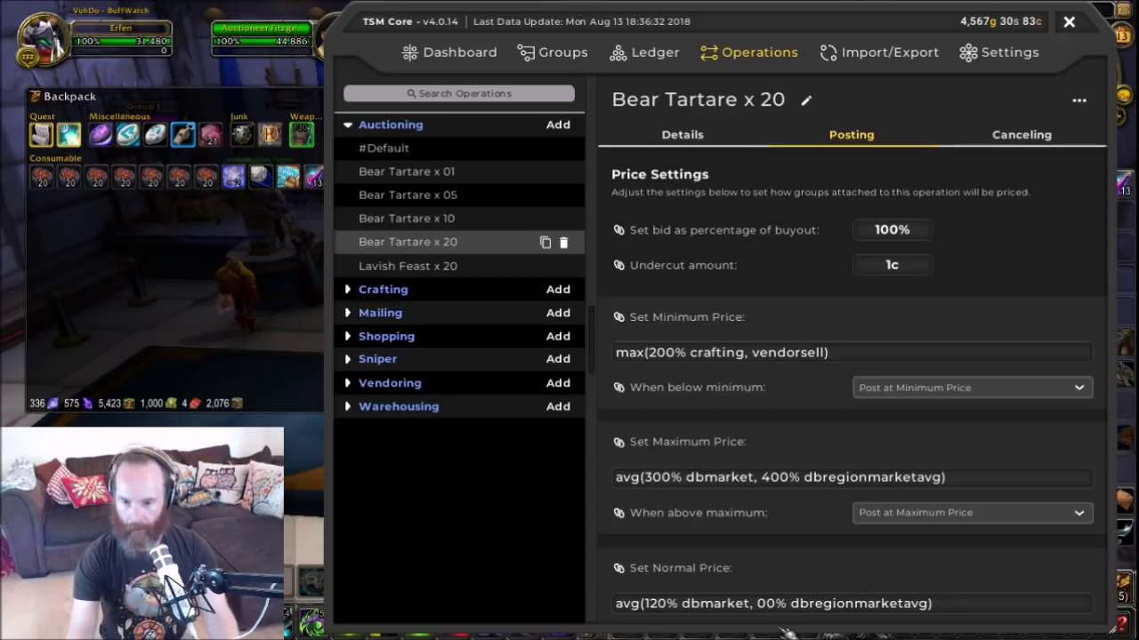
key("Delete")
type("15")
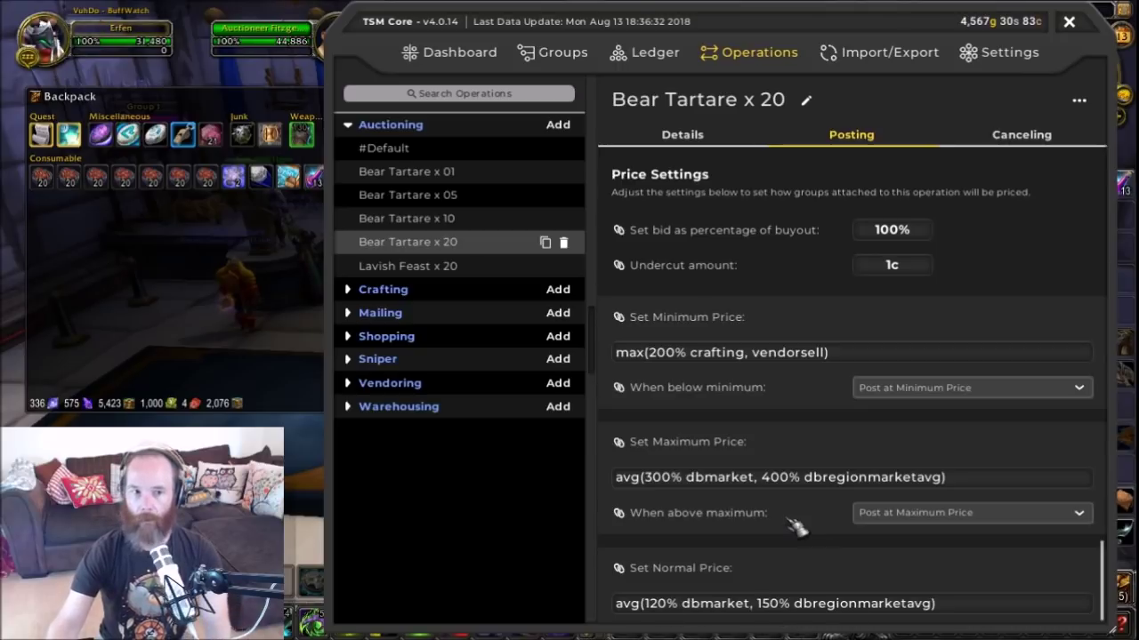
mouse_move(136, 194)
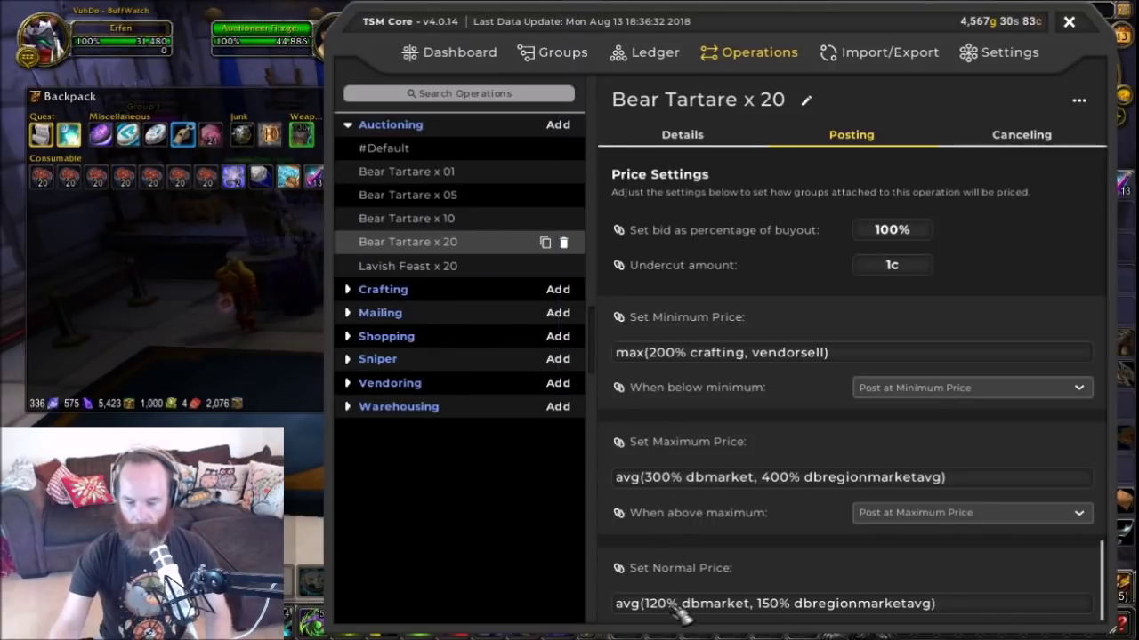
- Lower both normal price percentages to 100%, giving avg(100% dbmarket, 100% dbregionmarketavg)
key("BackSpace")
type("0")
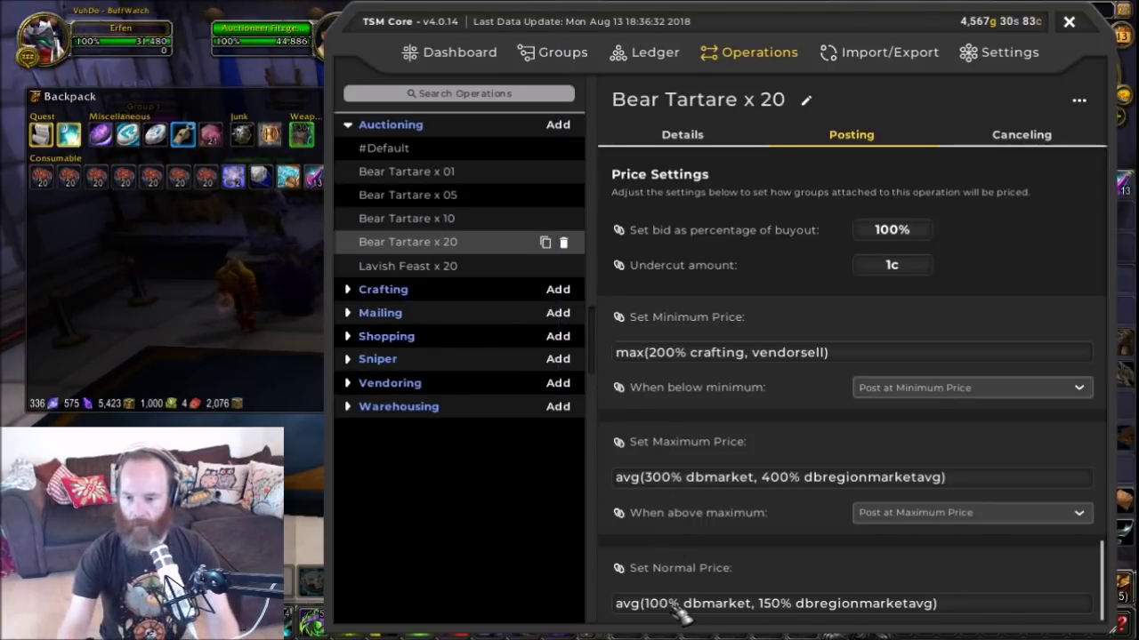
left_click(774, 610)
key("BackSpace")
type("0")
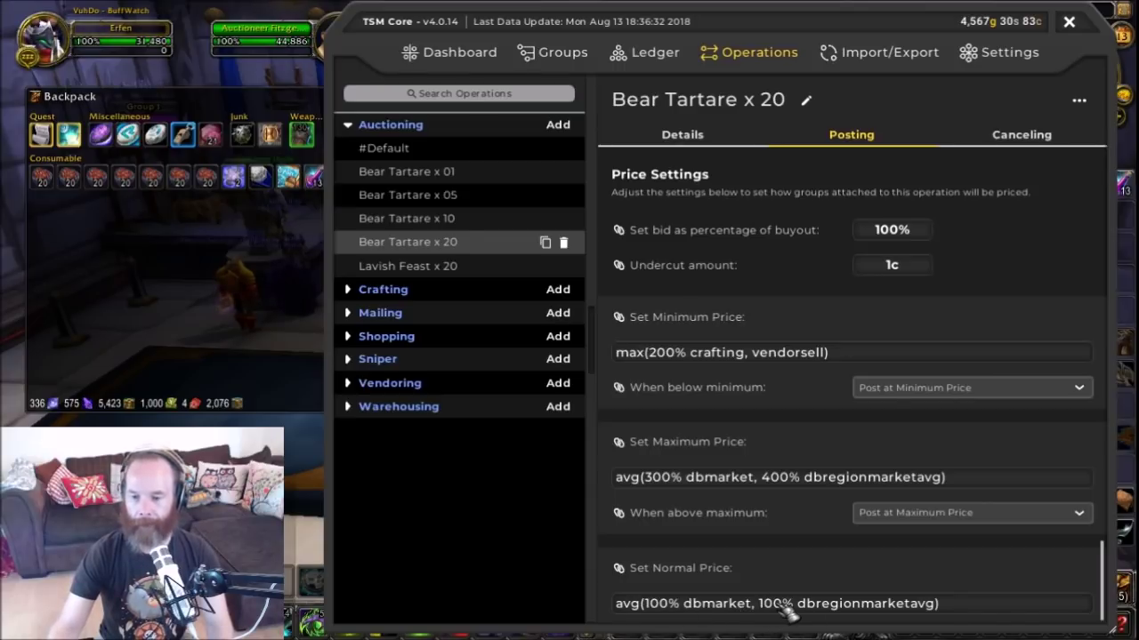
mouse_move(158, 194)
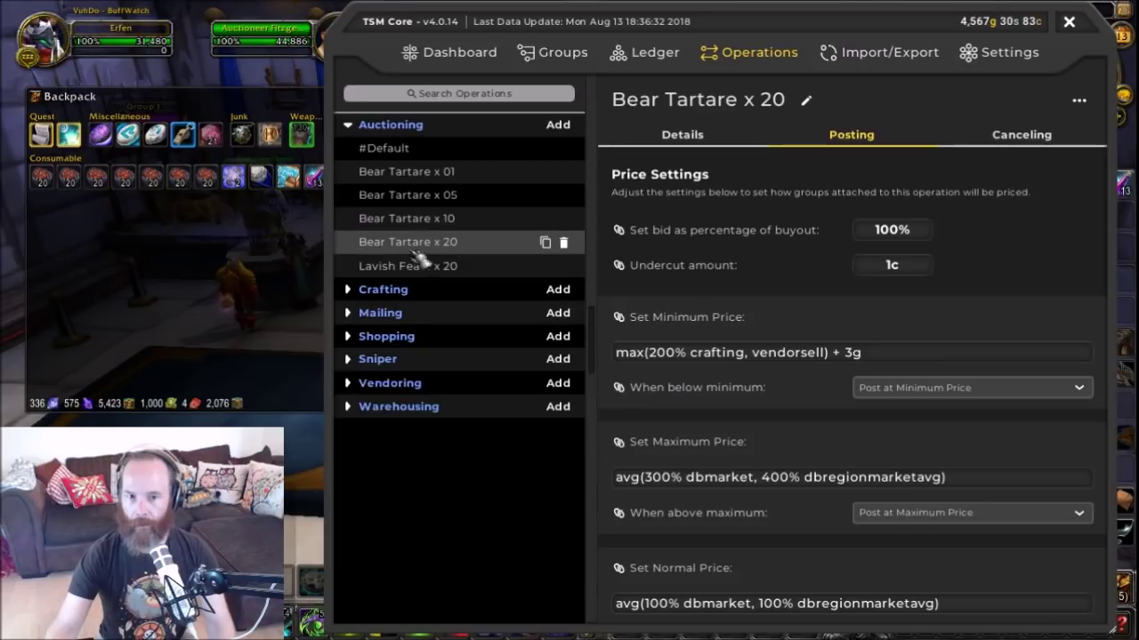
- Link Bear Tartare x 10's minimum price to Bear Tartare x 20
left_click(429, 230)
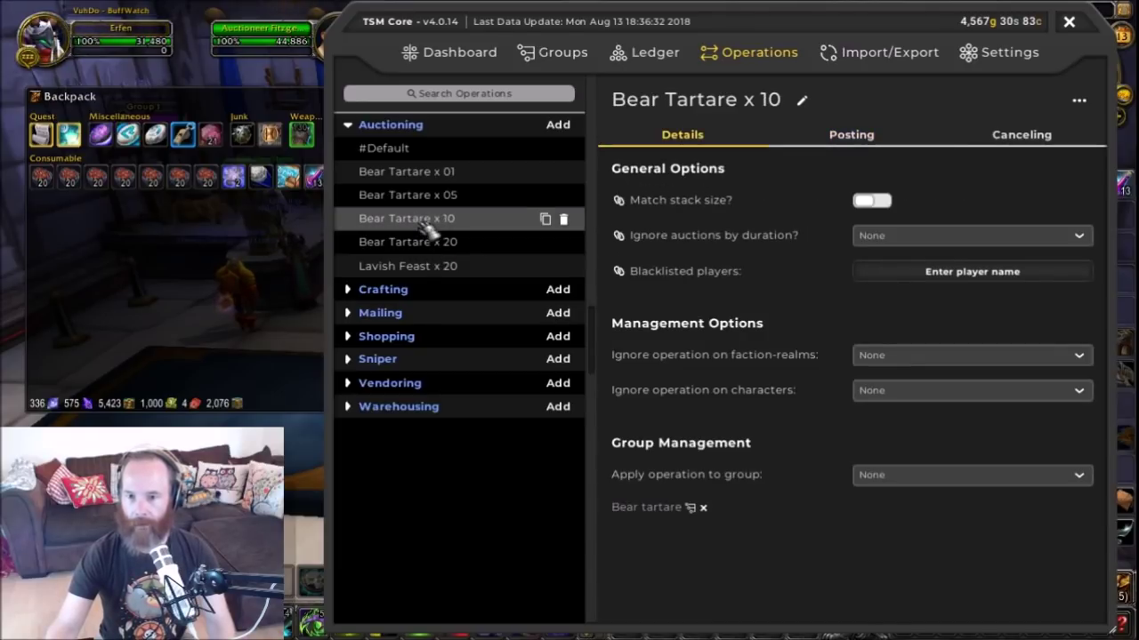
left_click(851, 138)
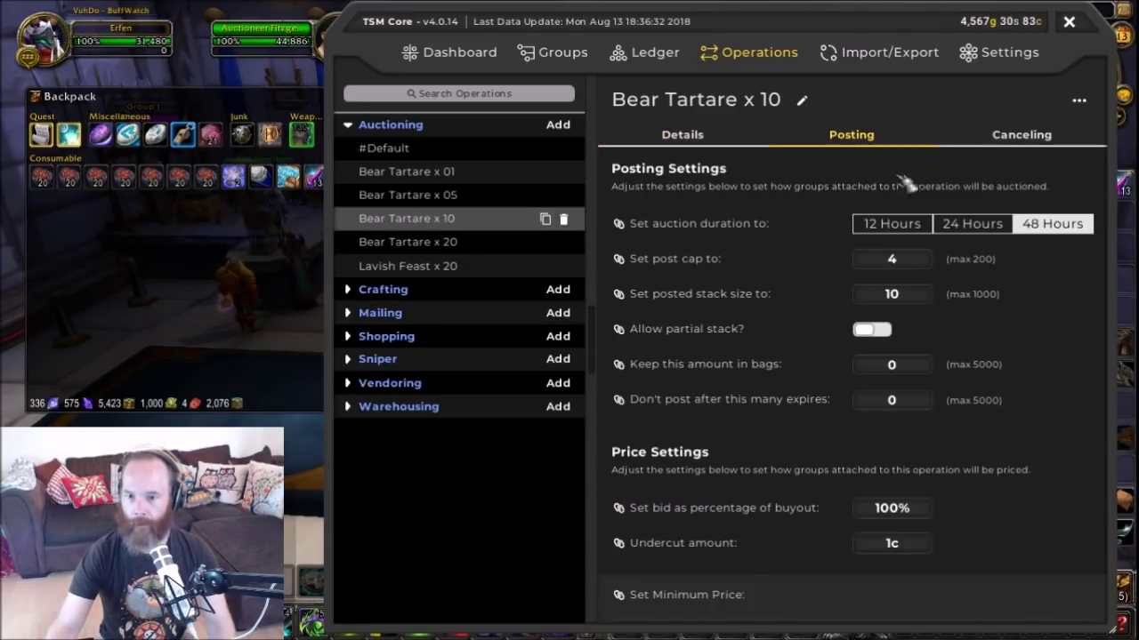
scroll(783, 385, "down", 5)
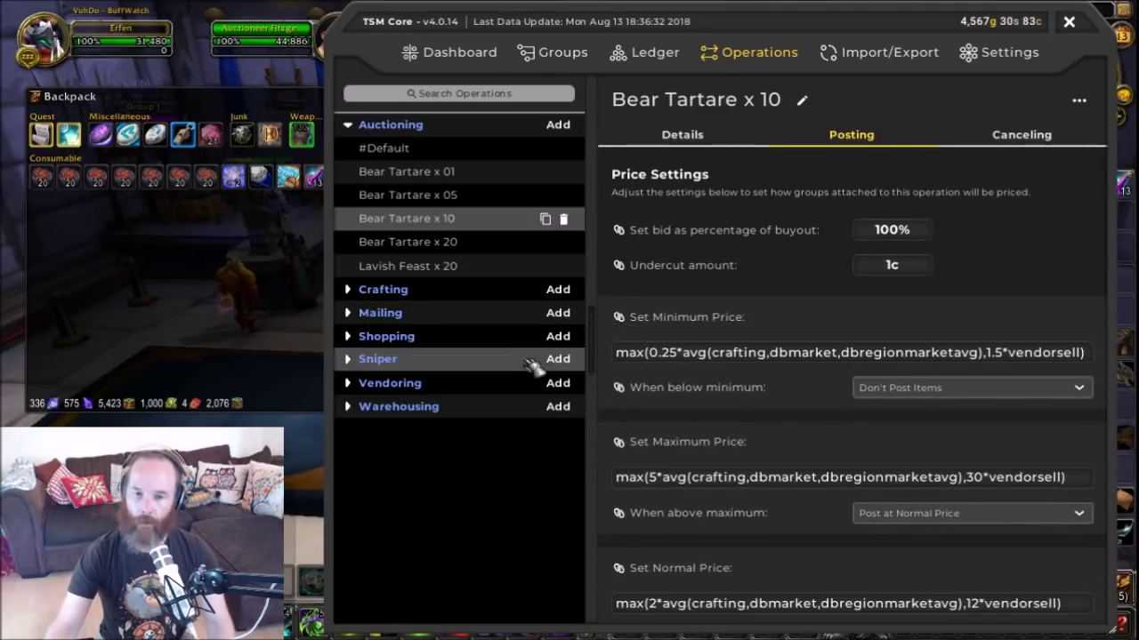
left_click(620, 318)
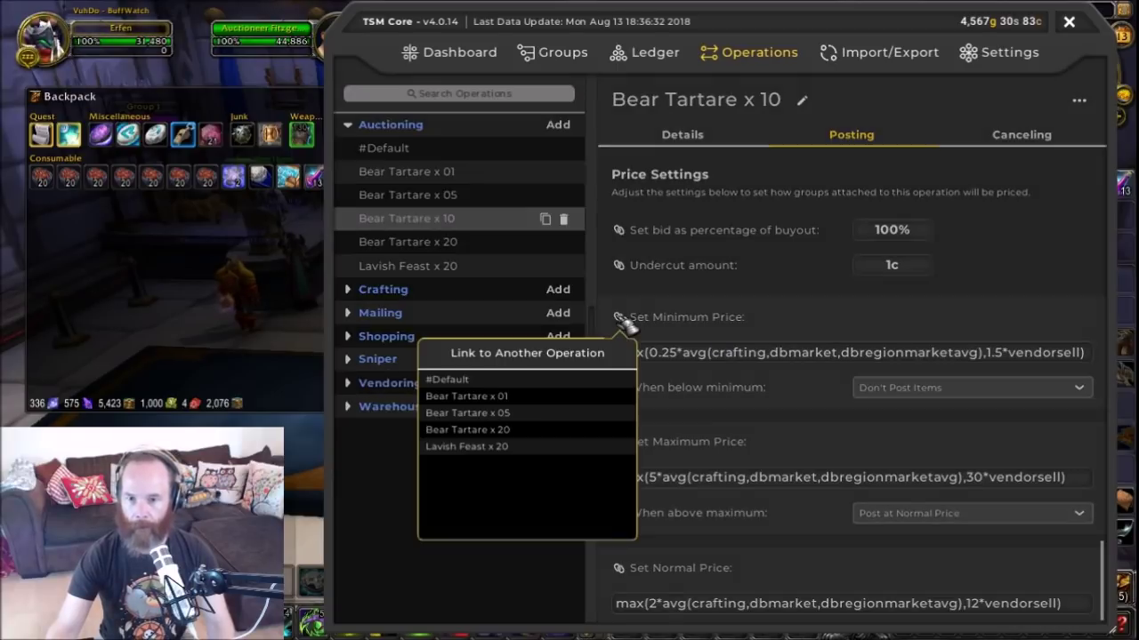
left_click(545, 441)
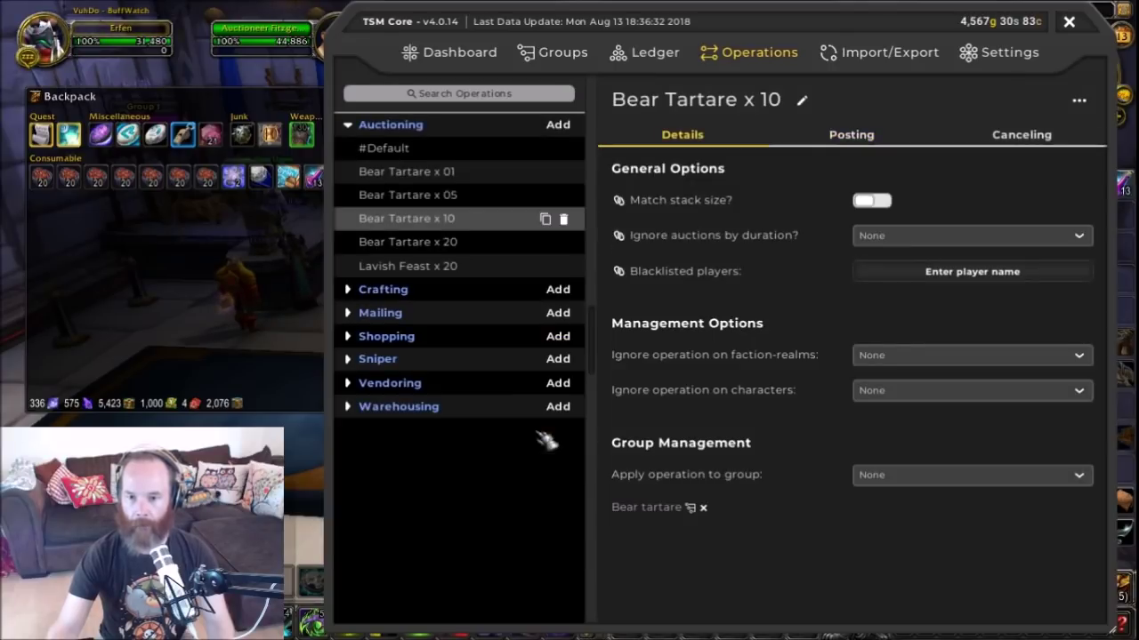
- Link Bear Tartare x 10's maximum price to Bear Tartare x 20
left_click(851, 134)
scroll(727, 343, "down", 4)
scroll(728, 344, "down", 2)
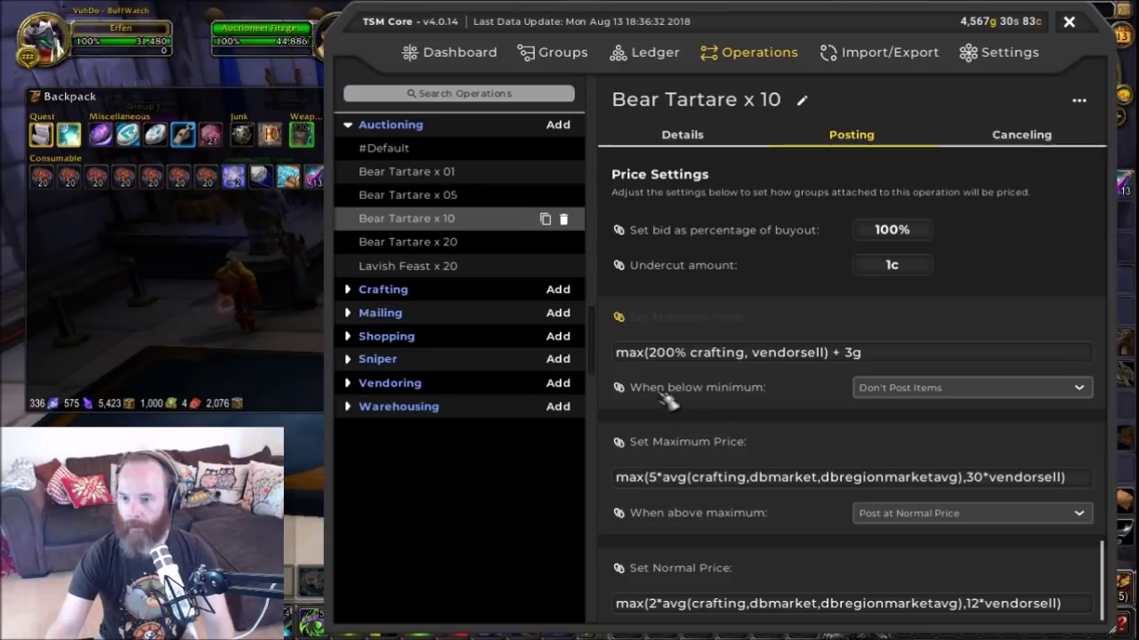
left_click(620, 389)
left_click(509, 509)
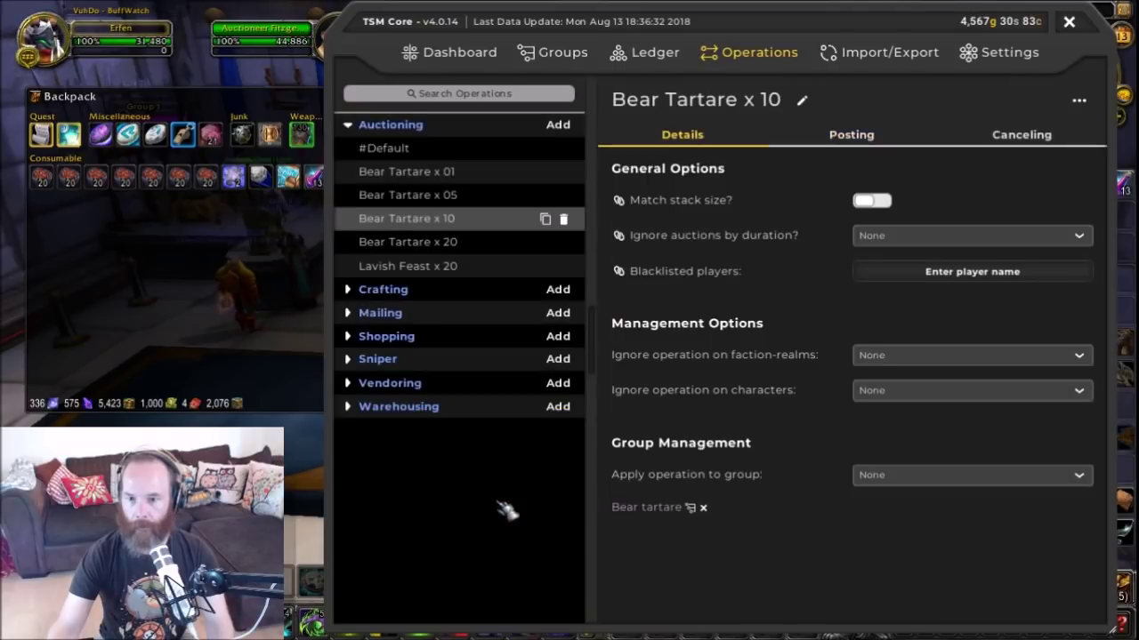
left_click(856, 138)
scroll(795, 327, "down", 5)
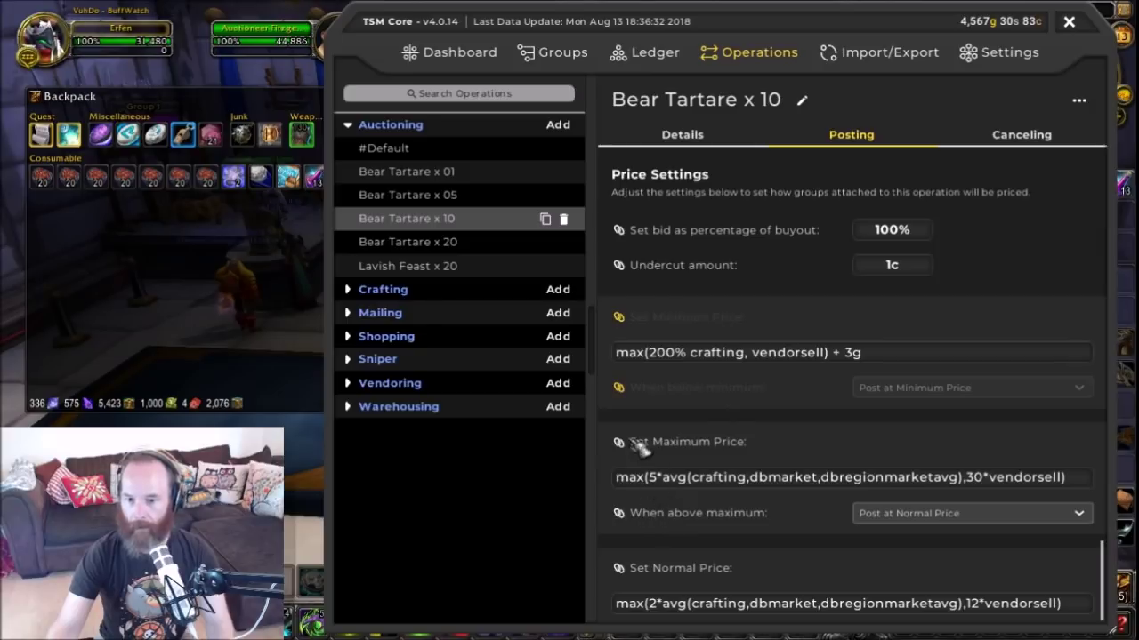
left_click(619, 443)
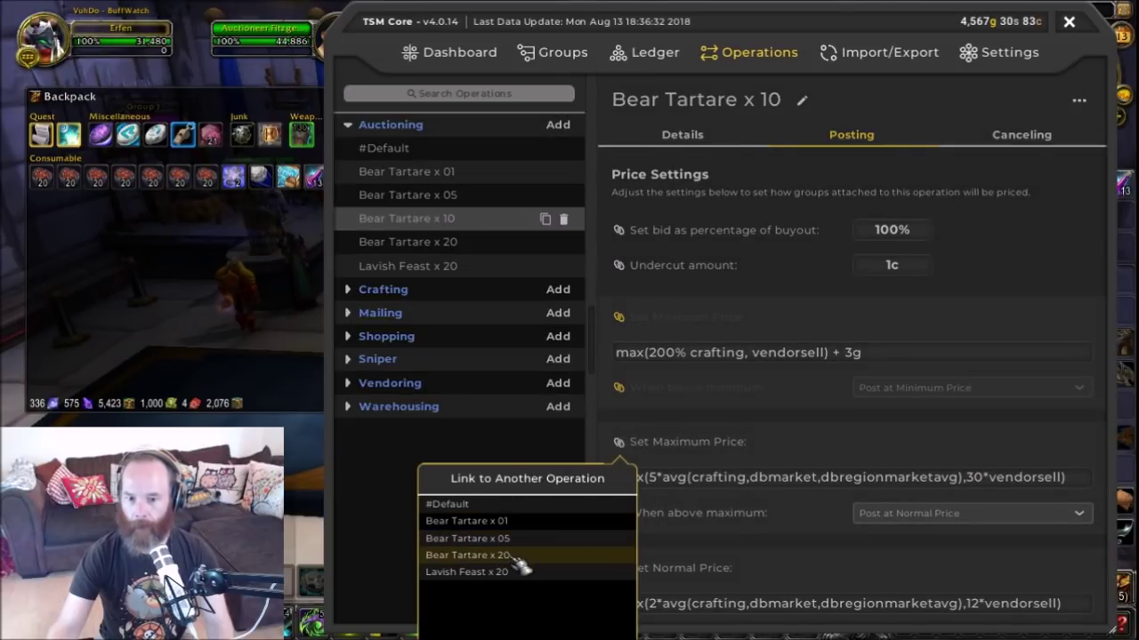
left_click(614, 553)
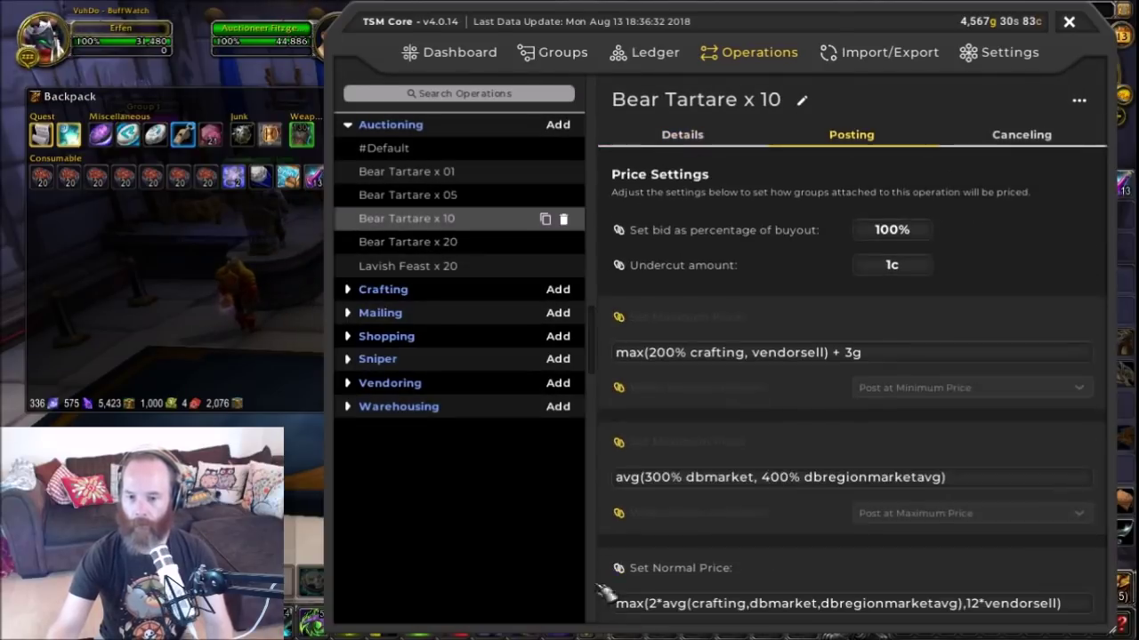
- Reposition the TSM window and bring up Bear Tartare x 05's posting settings
left_click_drag(698, 51, 709, 10)
left_click(692, 92)
left_click(418, 153)
left_click(862, 92)
scroll(685, 398, "up", 5)
scroll(875, 498, "down", 5)
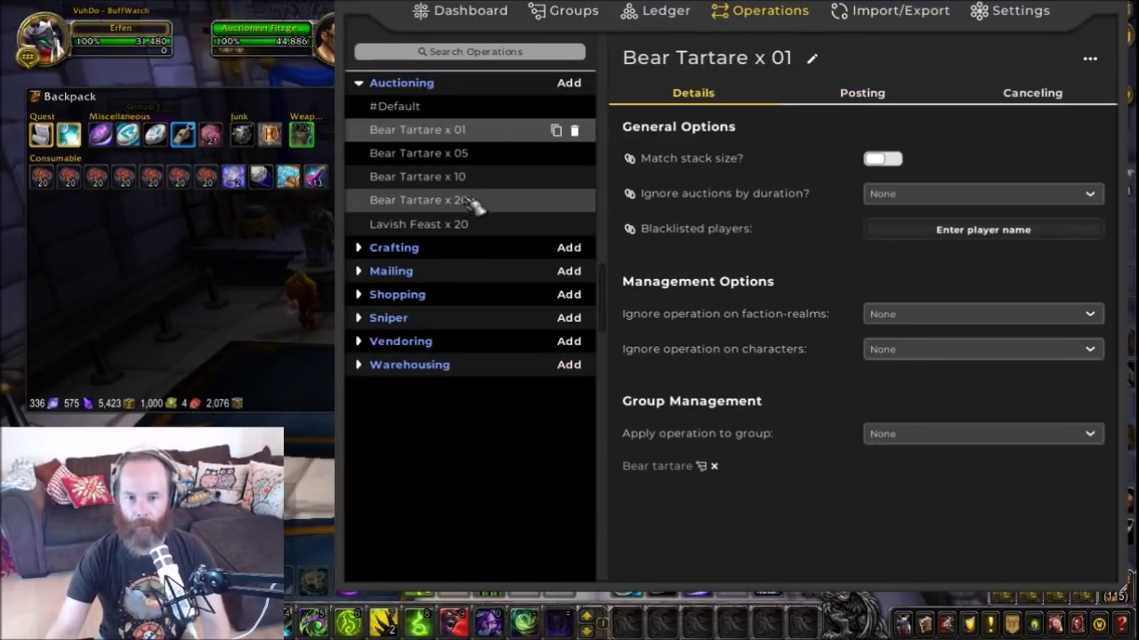
- Review the posting price settings of Bear Tartare x 20 and x 10
left_click(471, 203)
left_click(877, 96)
scroll(801, 327, "down", 1)
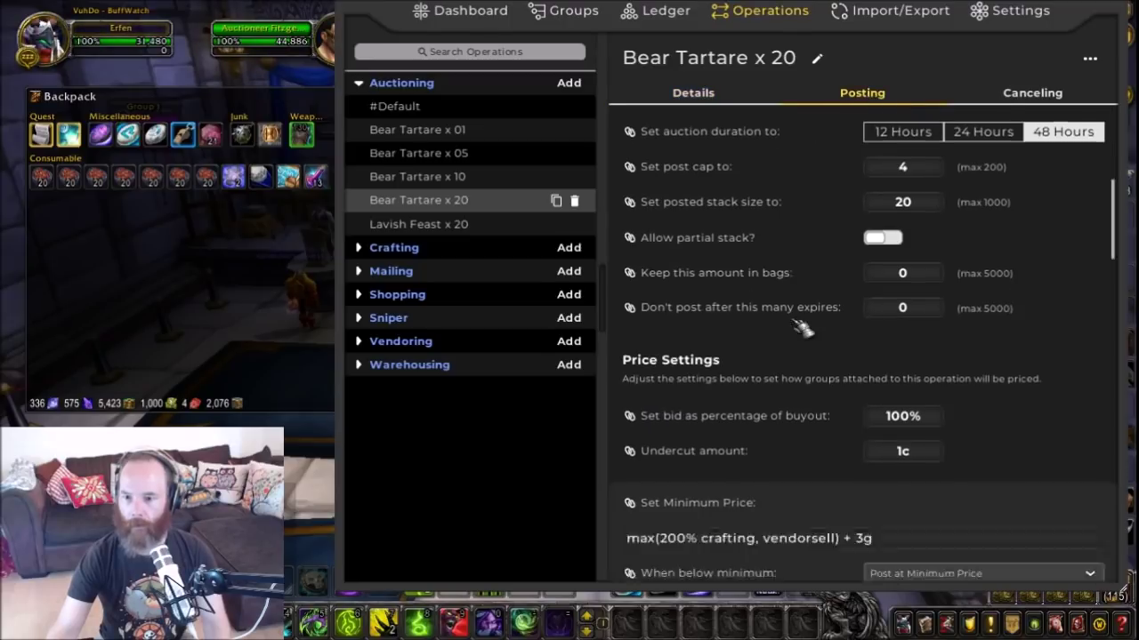
scroll(801, 328, "down", 3)
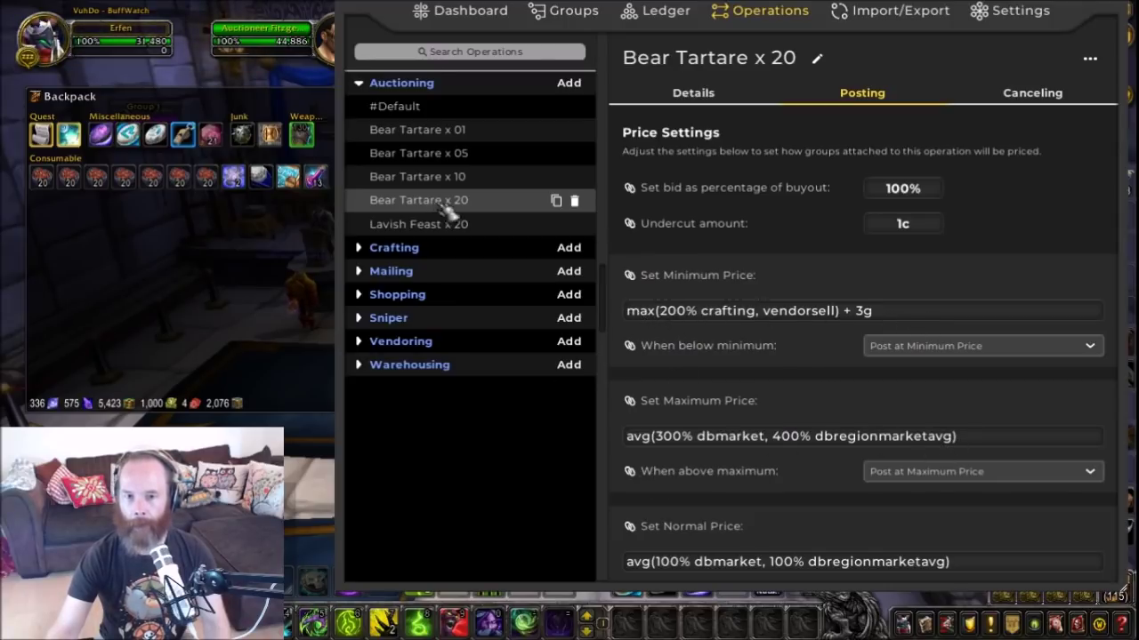
left_click(449, 177)
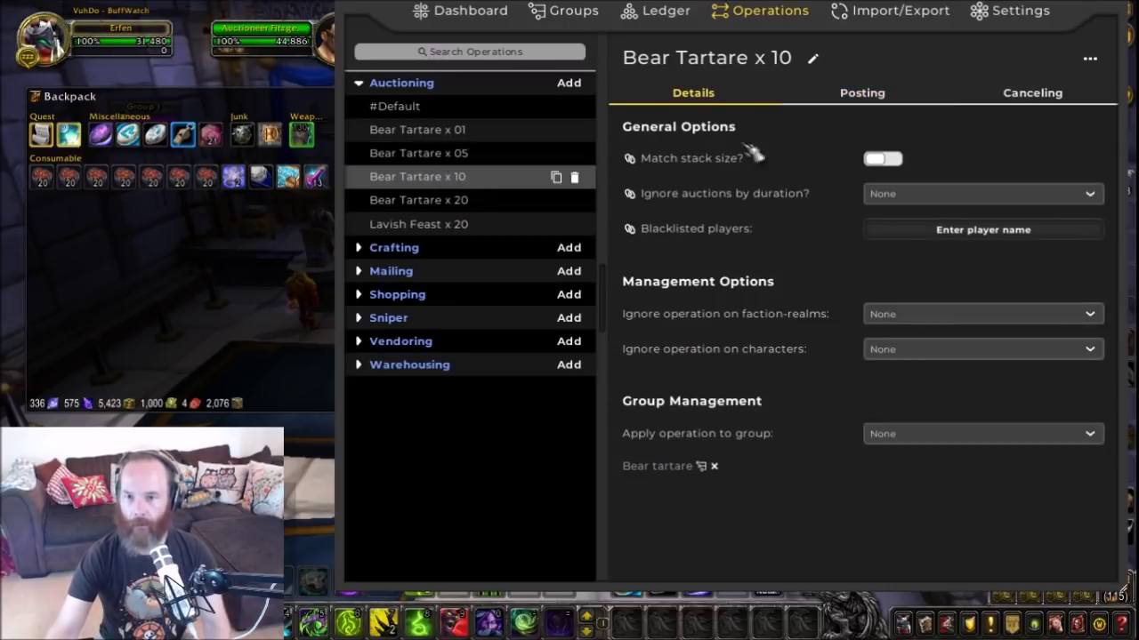
left_click(862, 93)
scroll(859, 330, "down", 5)
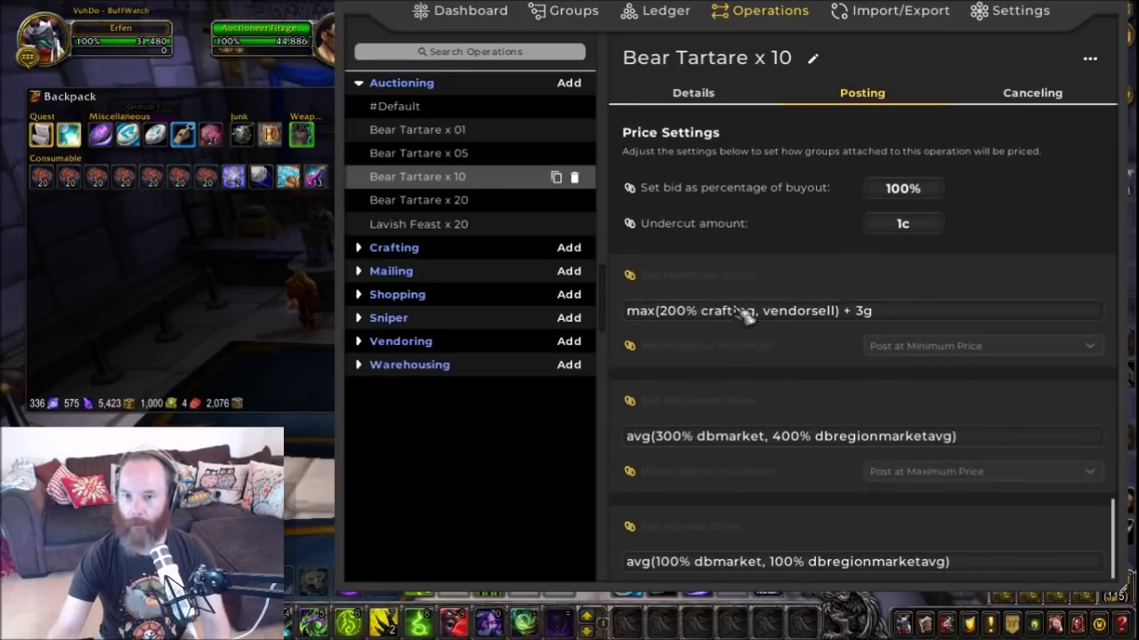
- Review the posting price settings of Bear Tartare x 05 and x 01
left_click(425, 153)
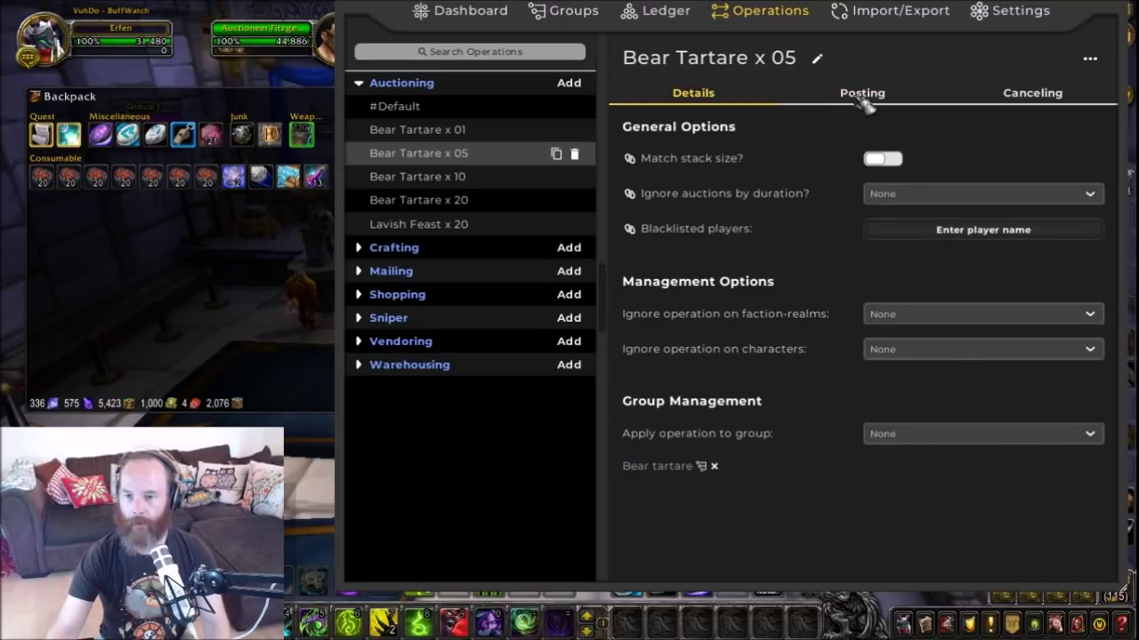
left_click(862, 94)
scroll(877, 330, "down", 5)
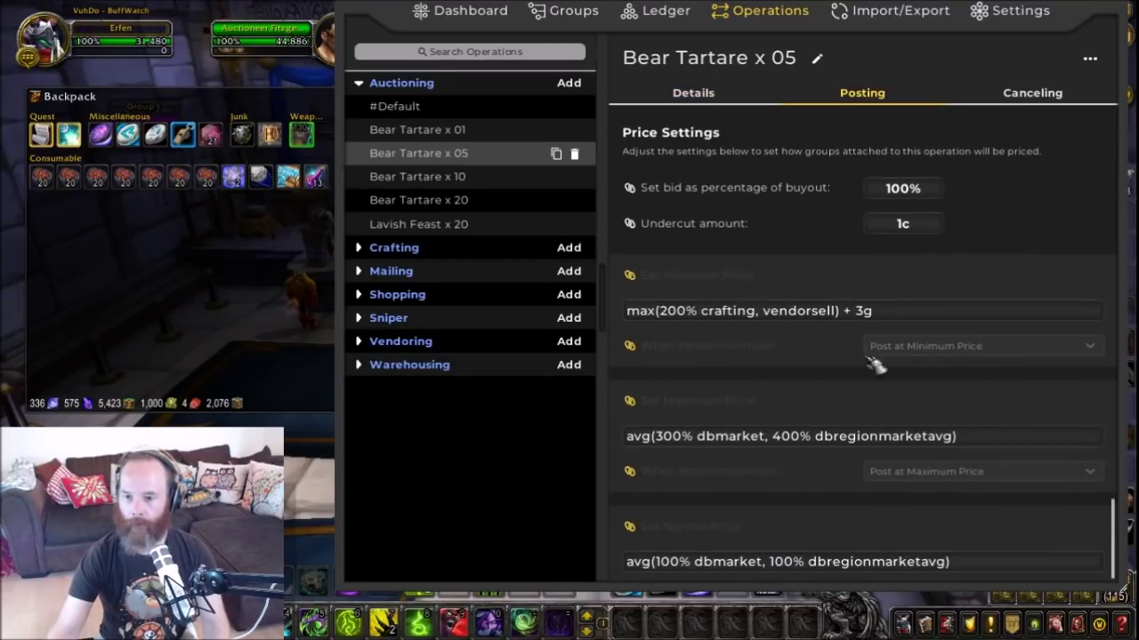
left_click(460, 130)
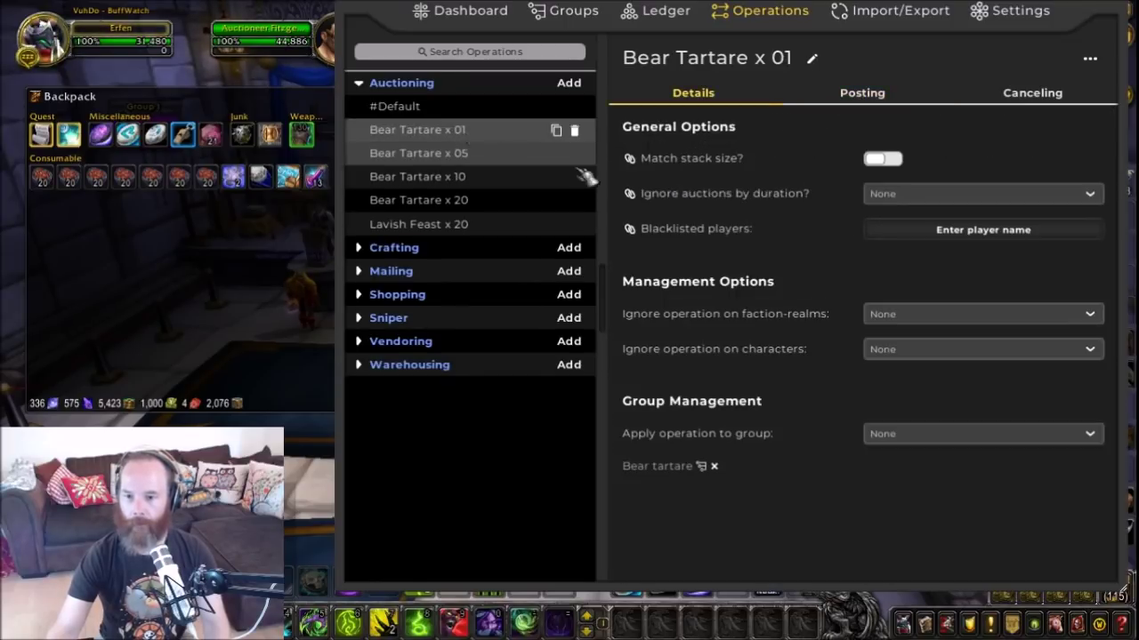
left_click(886, 103)
scroll(889, 279, "down", 5)
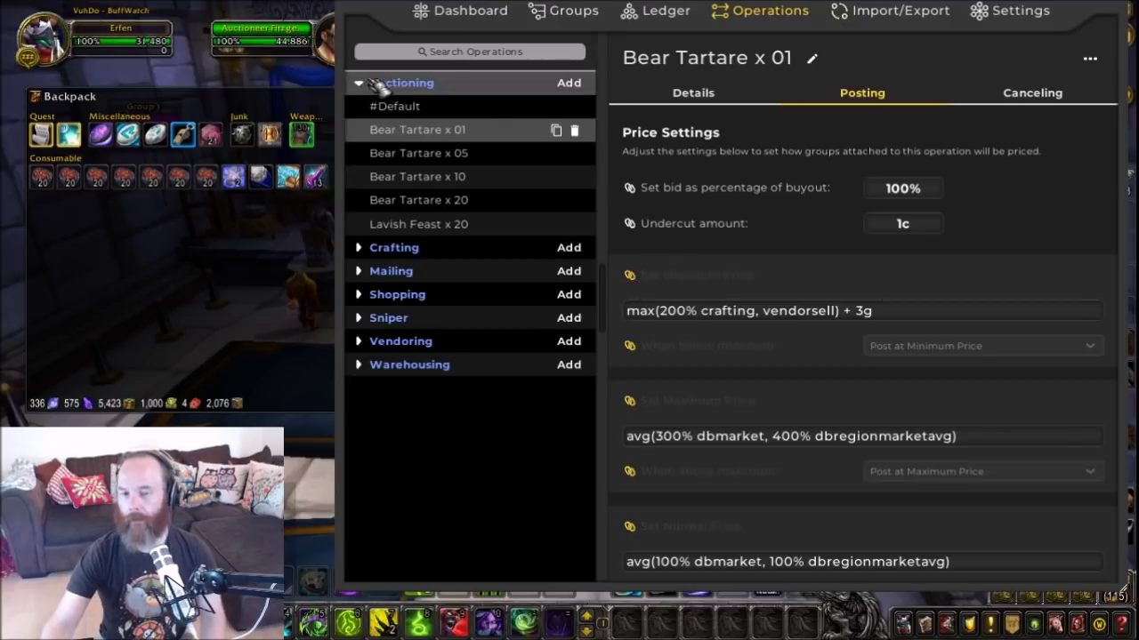
- Unlink Bear Tartare x 01's minimum price from Bear Tartare x 20
left_click(634, 279)
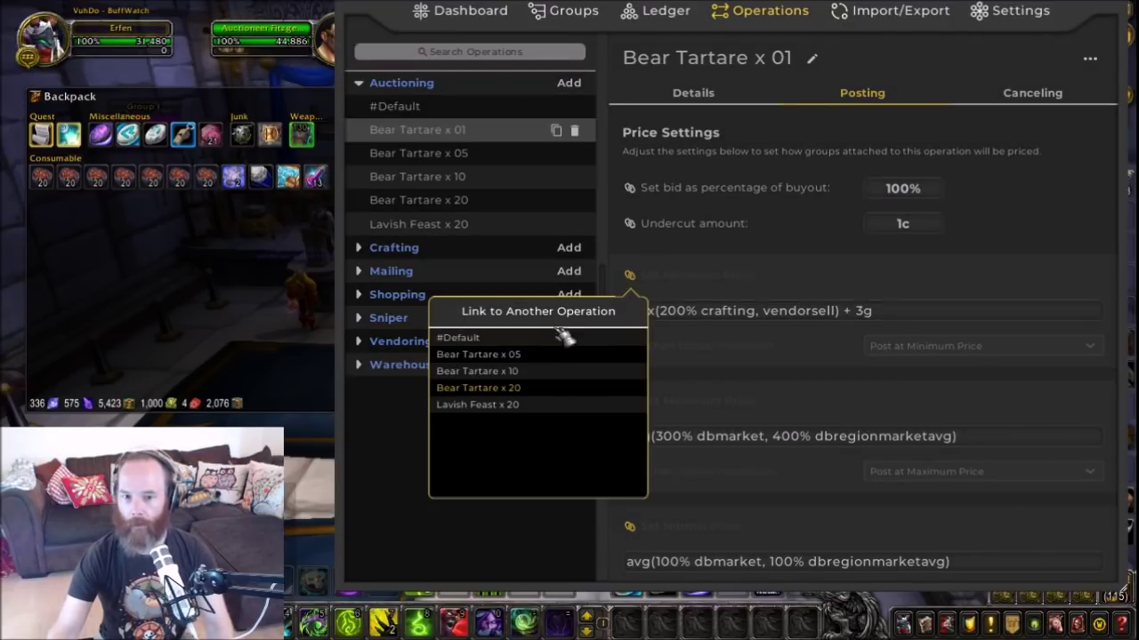
left_click(612, 405)
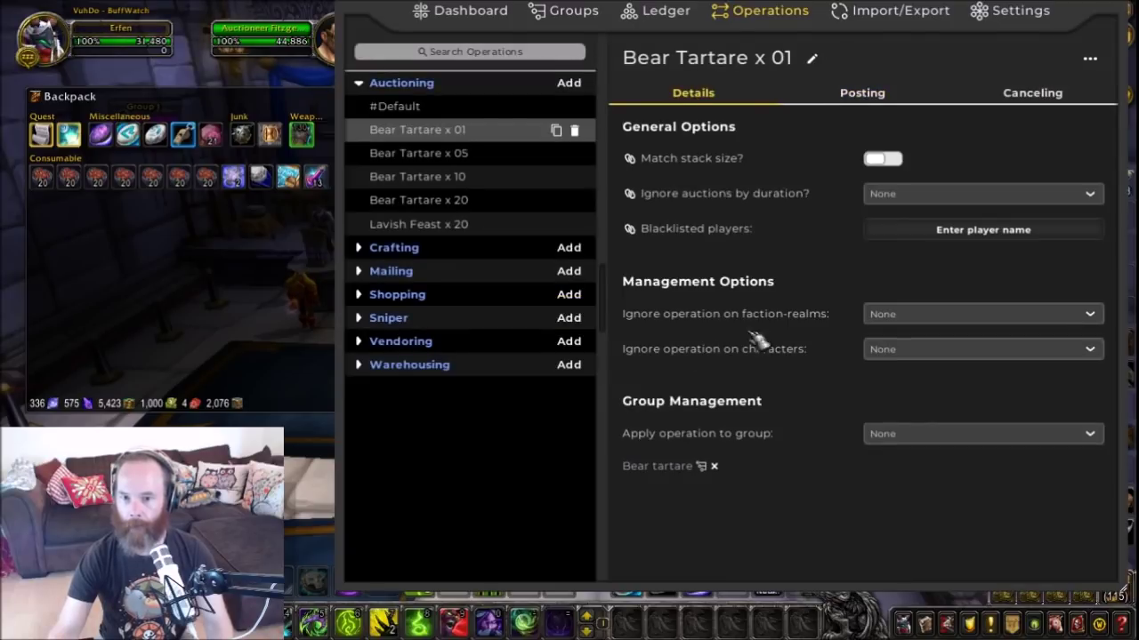
left_click(859, 96)
scroll(801, 302, "down", 5)
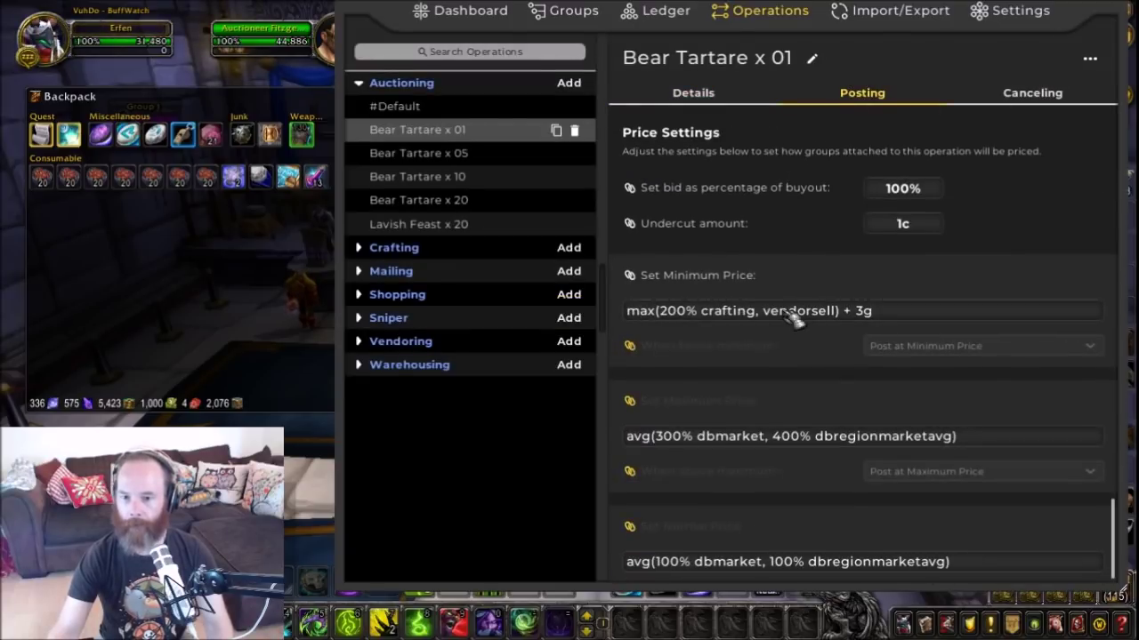
- Change the minimum price formula's ending from + 3g to + 1g
left_click(897, 311)
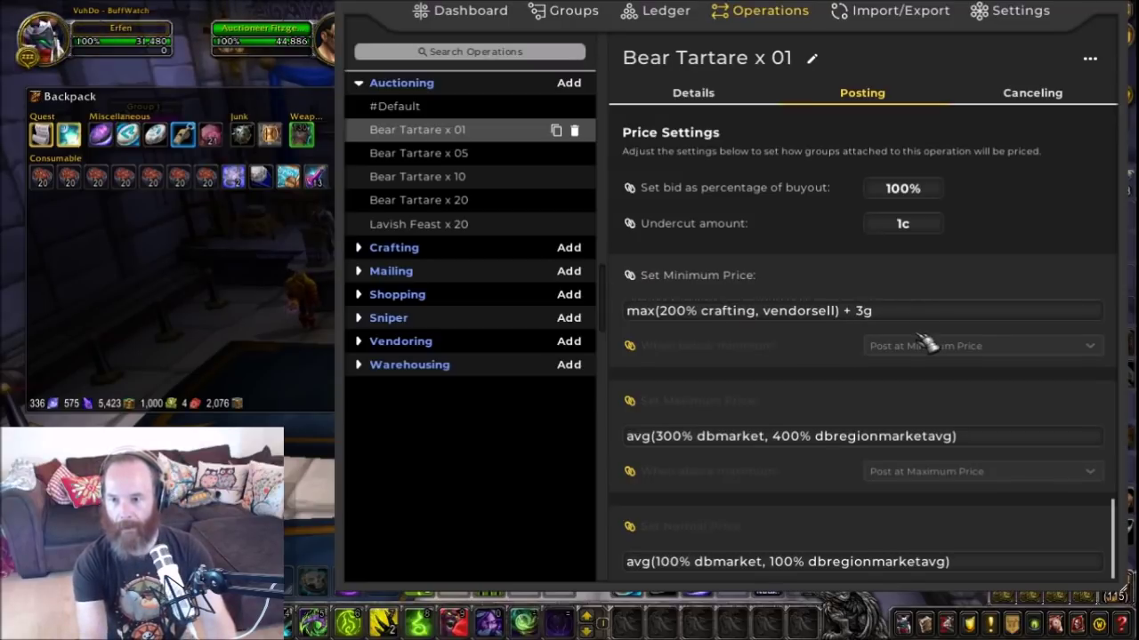
key("BackSpace")
key("BackSpace")
type("1g")
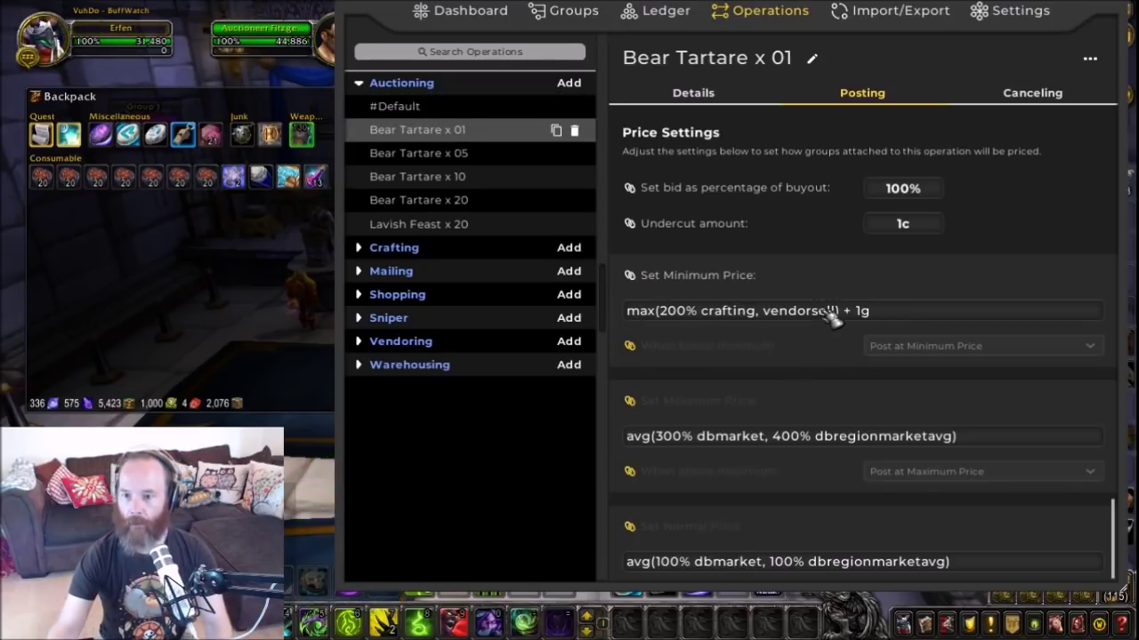
mouse_move(216, 193)
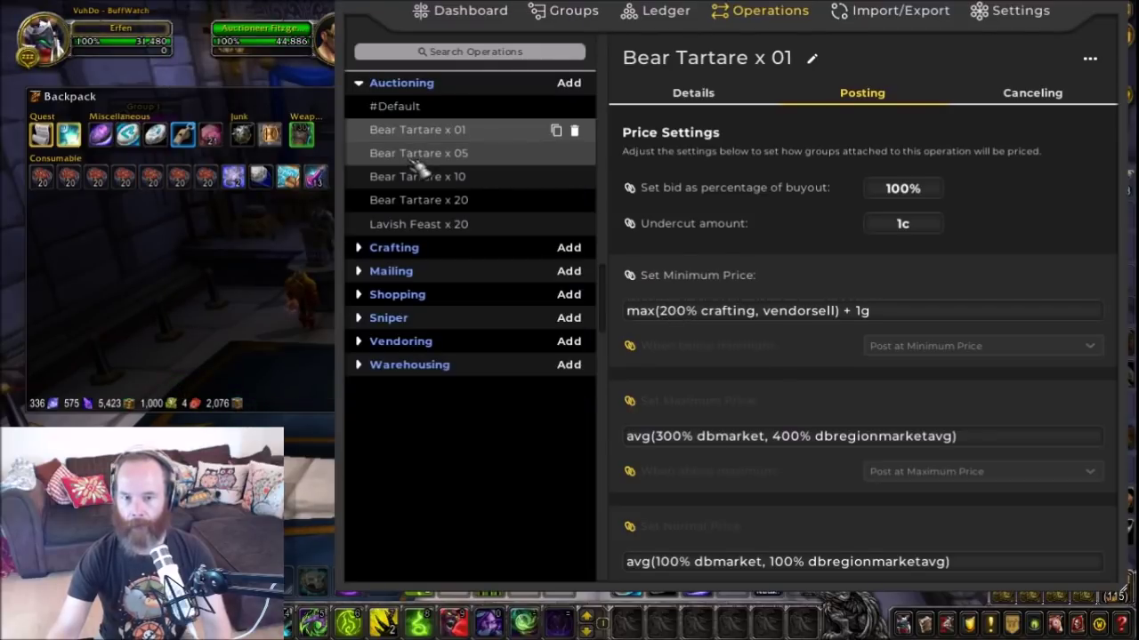
left_click(569, 12)
- Check the Bear tartare group's four assigned operations, then close the TSM window
left_click(431, 122)
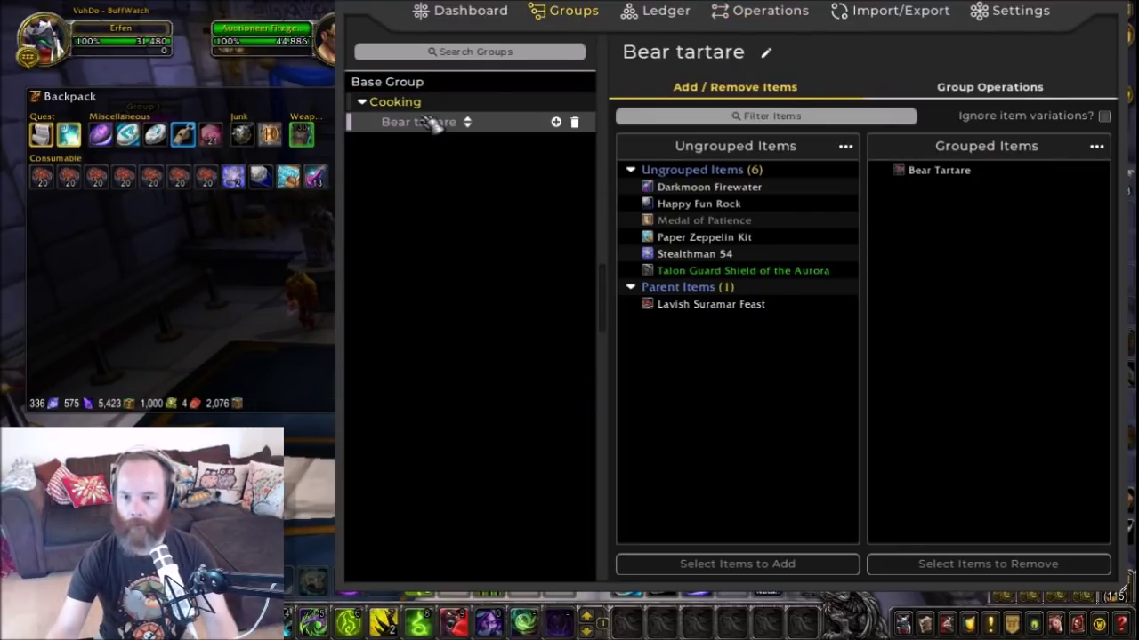
left_click(993, 96)
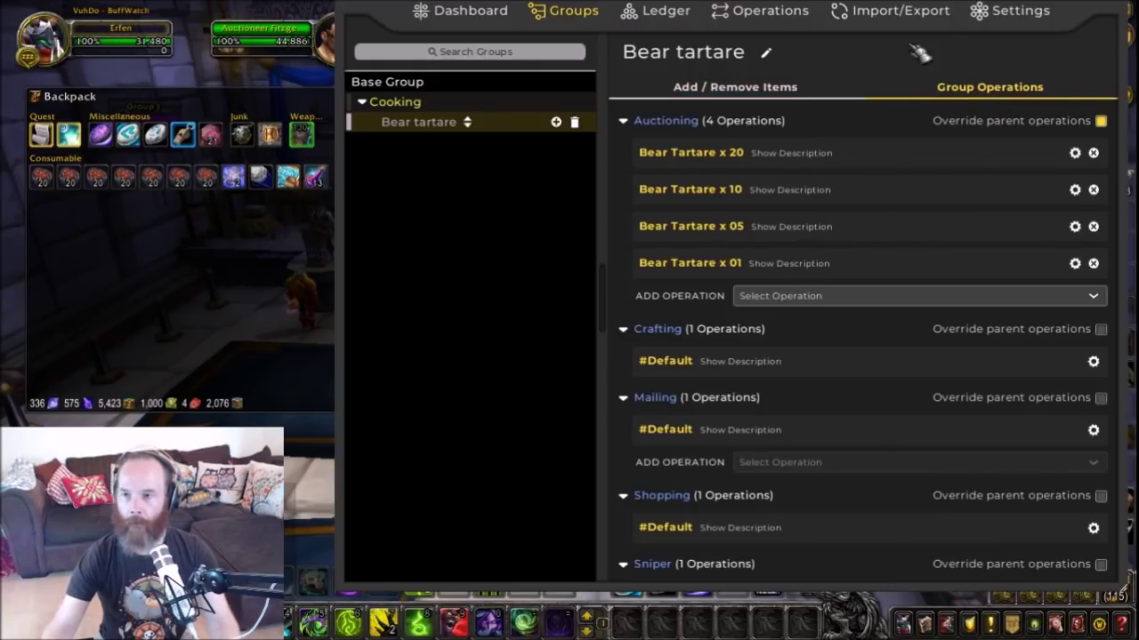
left_click_drag(827, 34, 830, 80)
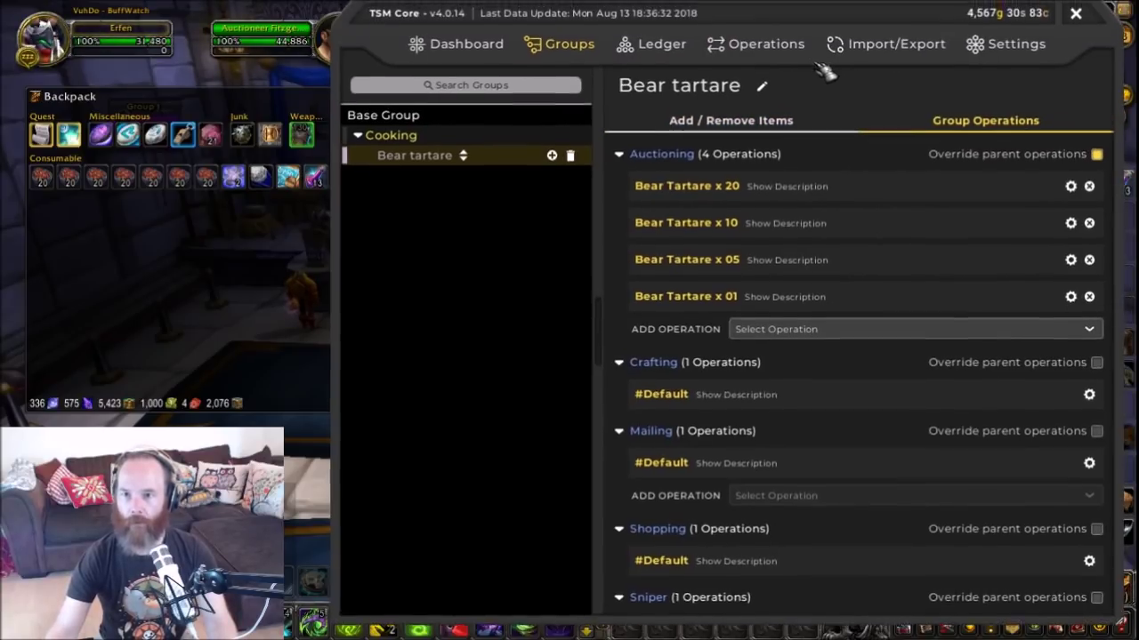
left_click(1119, 49)
- At the auctioneer, start a TSM Auctioning post scan for Bear Tartare
right_click(689, 80)
left_click(632, 64)
left_click(465, 472)
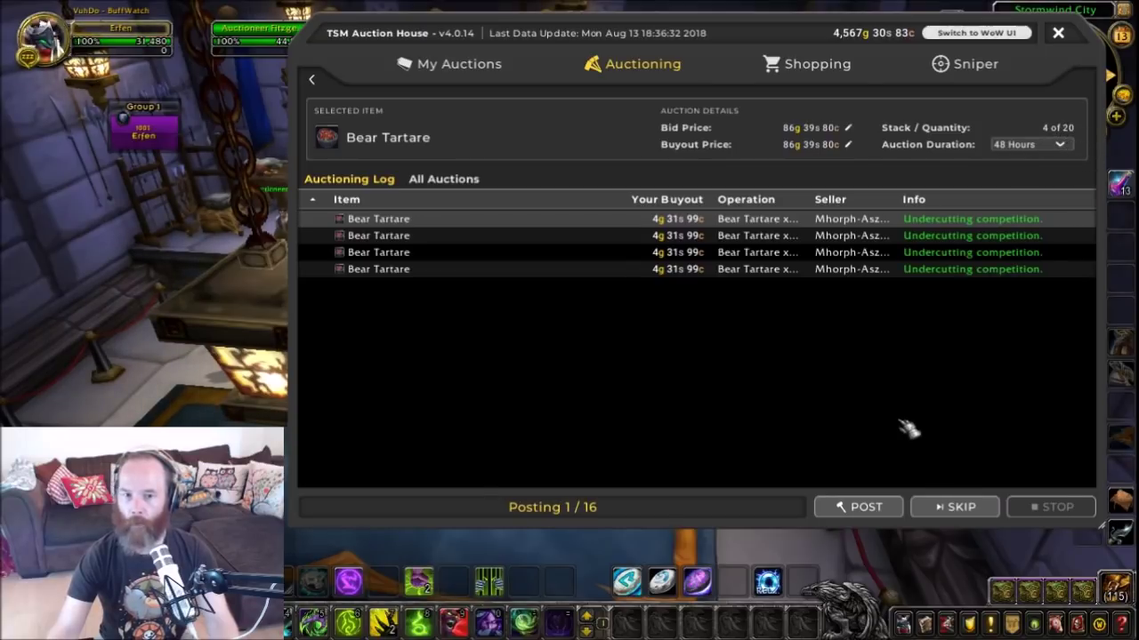
- Post every queued Bear Tartare auction until posting is done
left_click(876, 514)
left_click(876, 518)
left_click(876, 518)
left_click(876, 518)
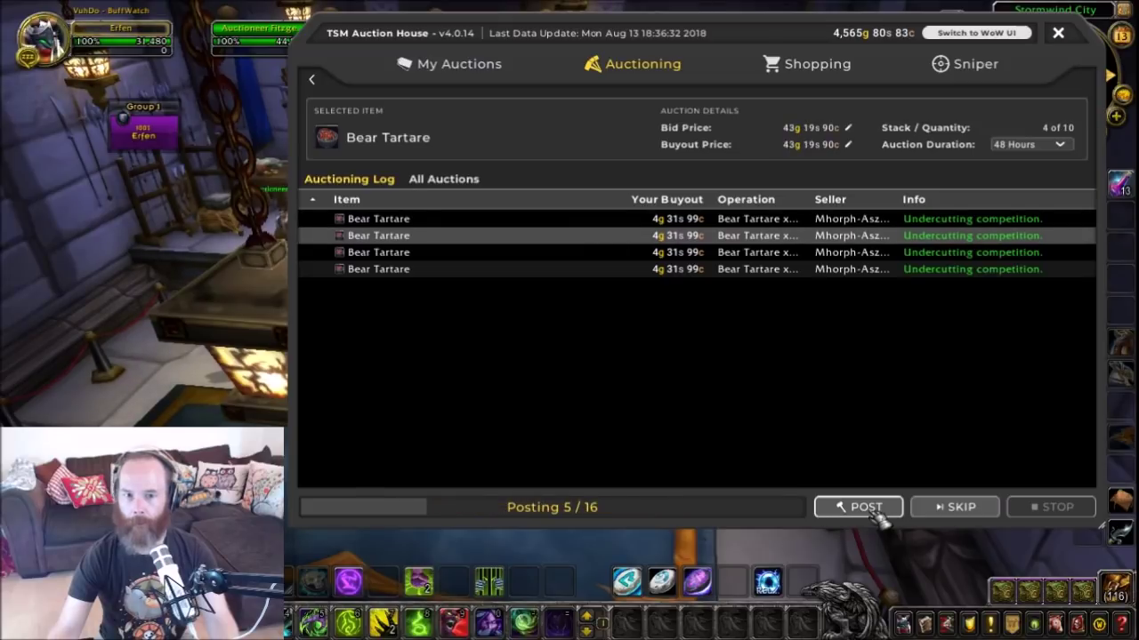
left_click(876, 519)
left_click(876, 518)
left_click(876, 518)
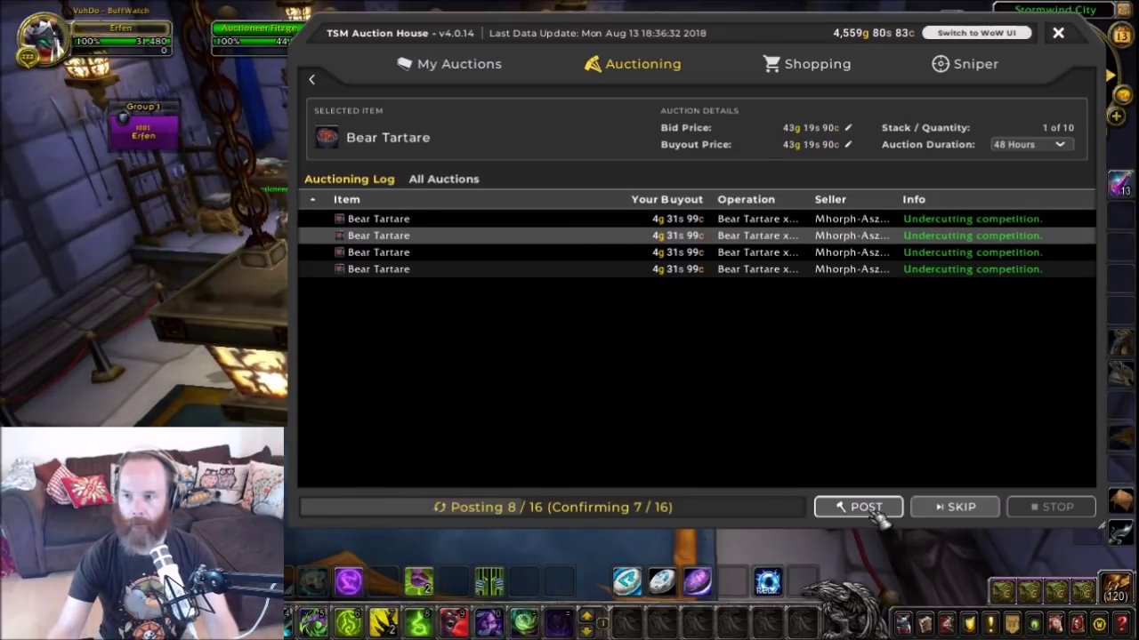
left_click(876, 519)
left_click(876, 518)
left_click(876, 519)
left_click(876, 518)
left_click(876, 519)
left_click(876, 518)
left_click(876, 518)
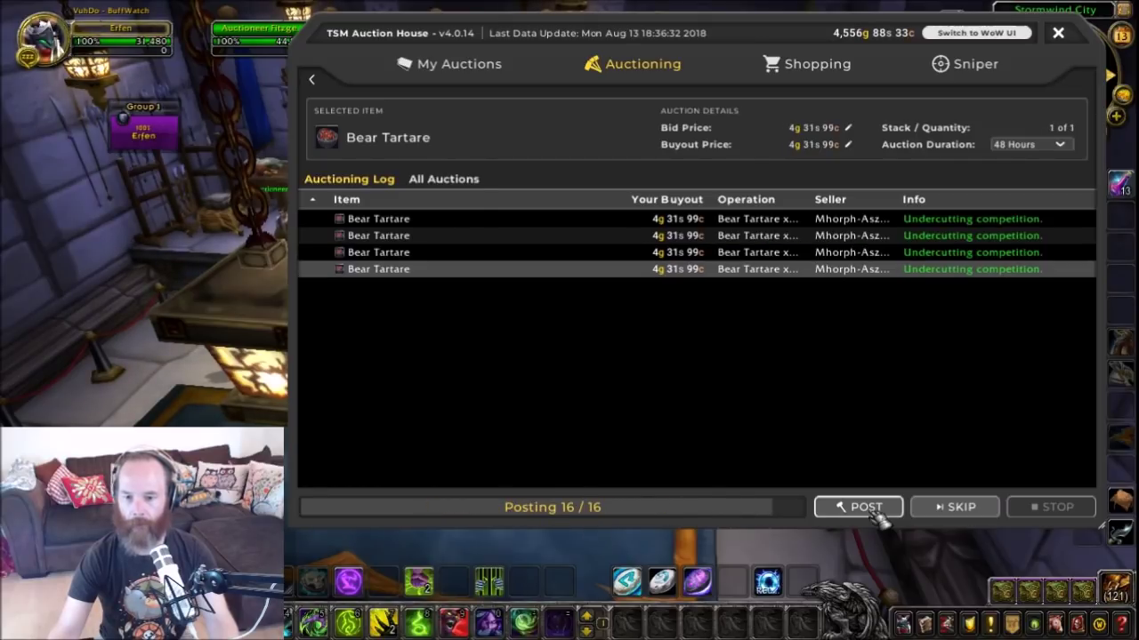
left_click(873, 516)
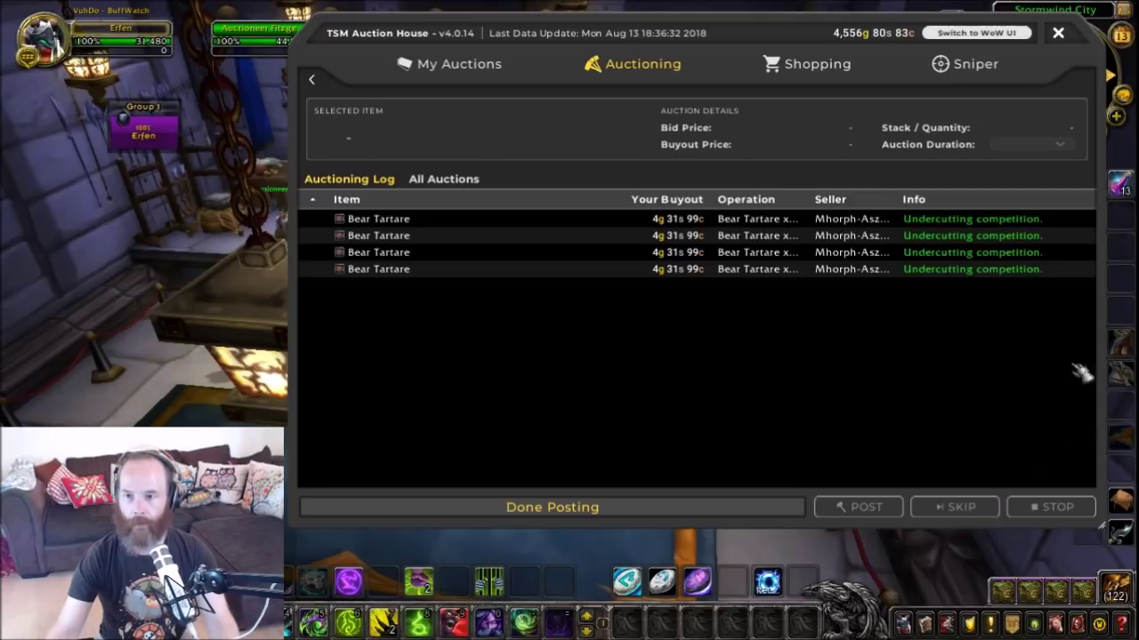
- Close the auction house and toggle the bags open and closed
left_click(1058, 33)
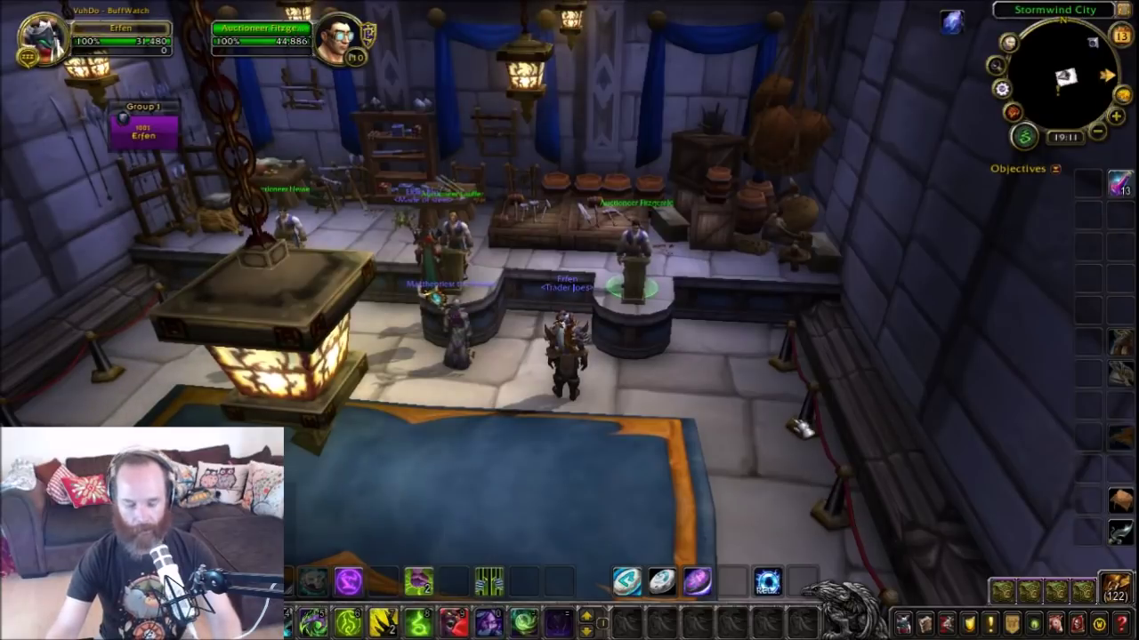
key("b")
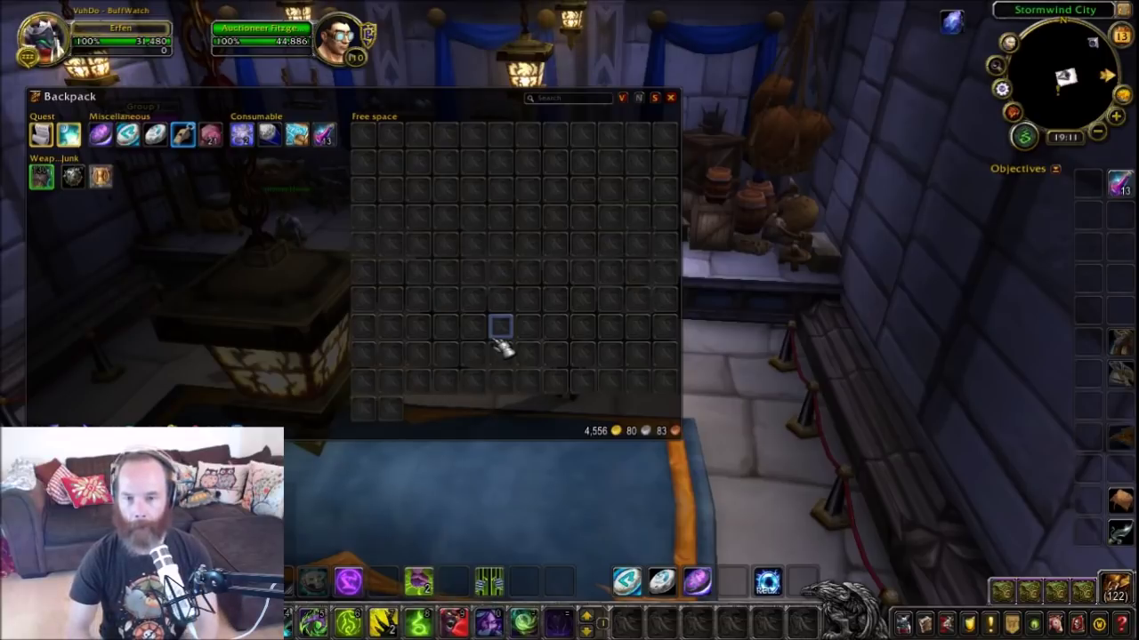
key("b")
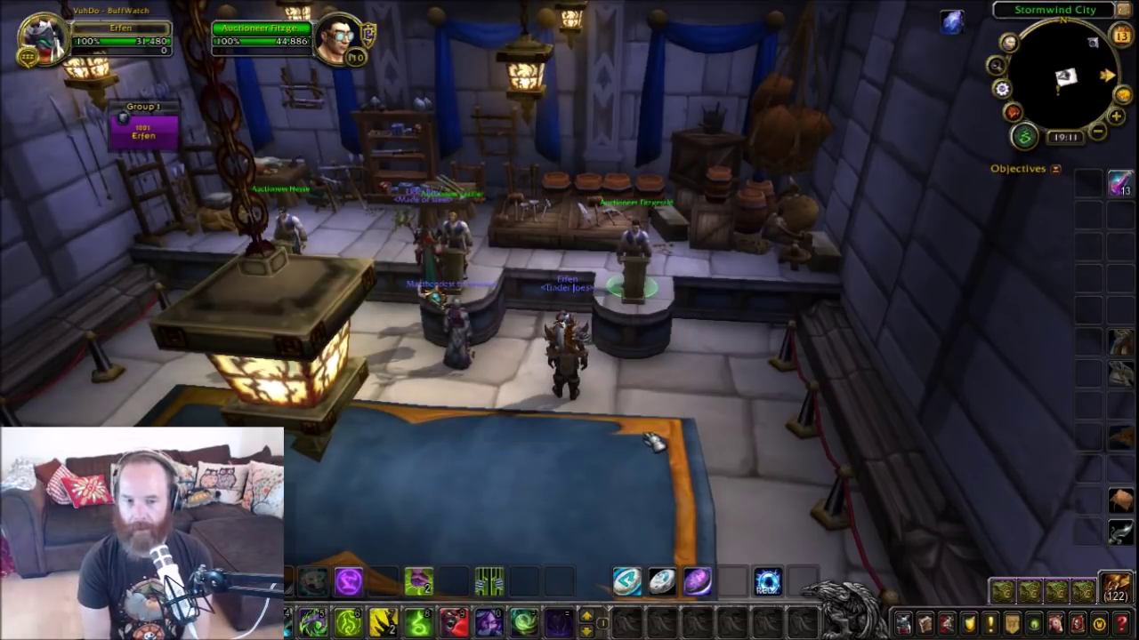